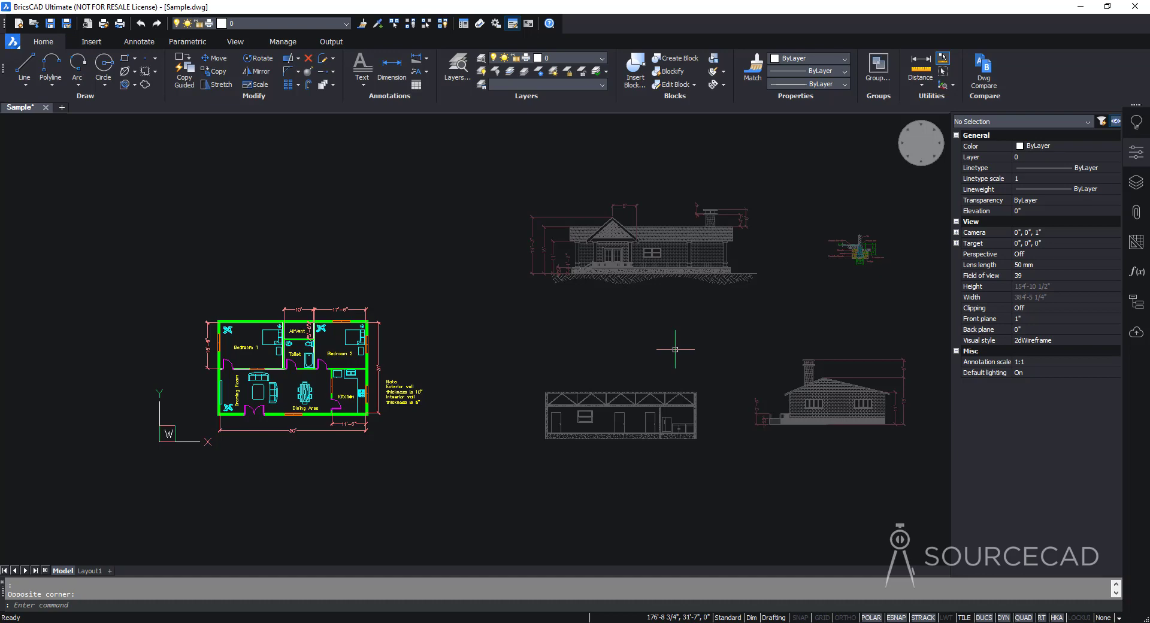
# - Open the Layout1 sheet and delete its existing viewport
pyautogui.click(98, 570)
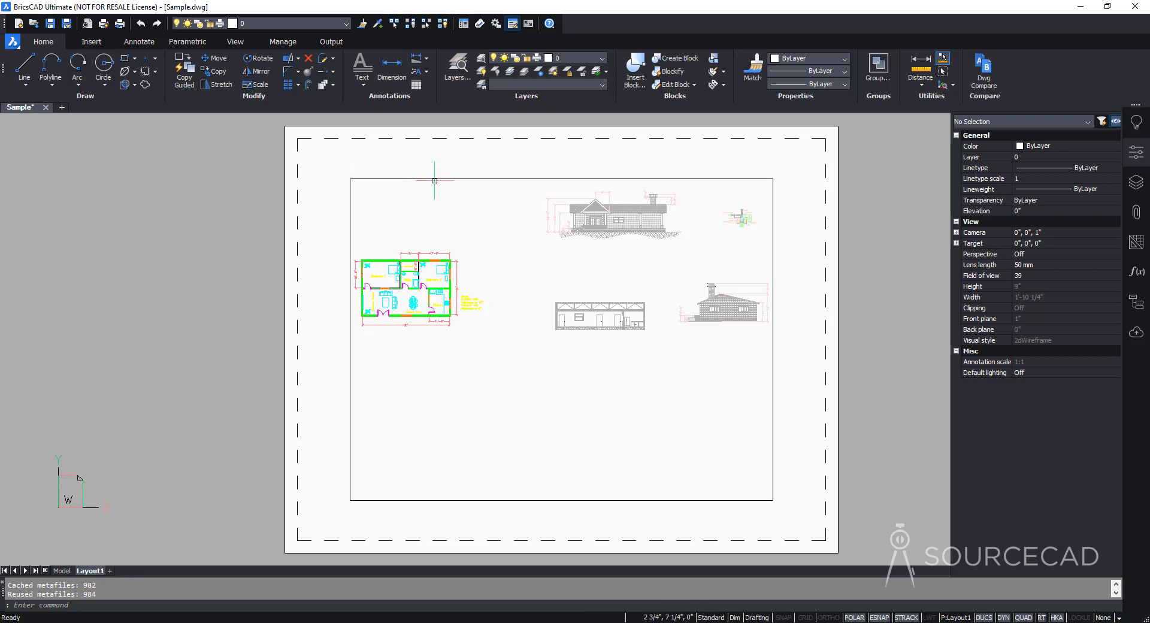
pyautogui.click(477, 177)
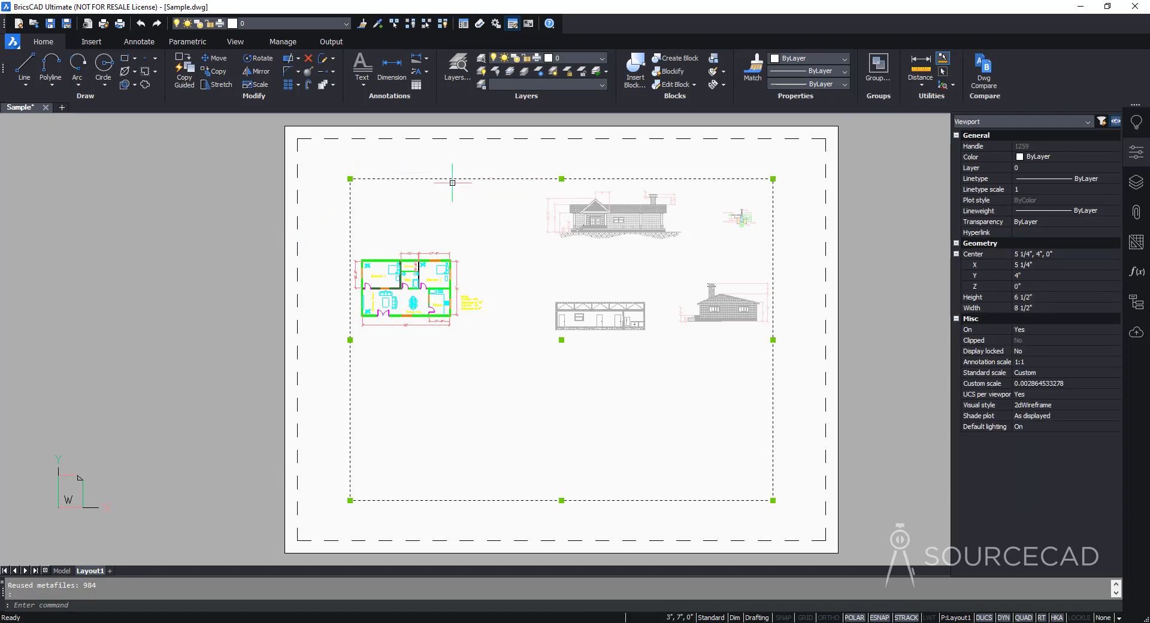
pyautogui.press('Delete')
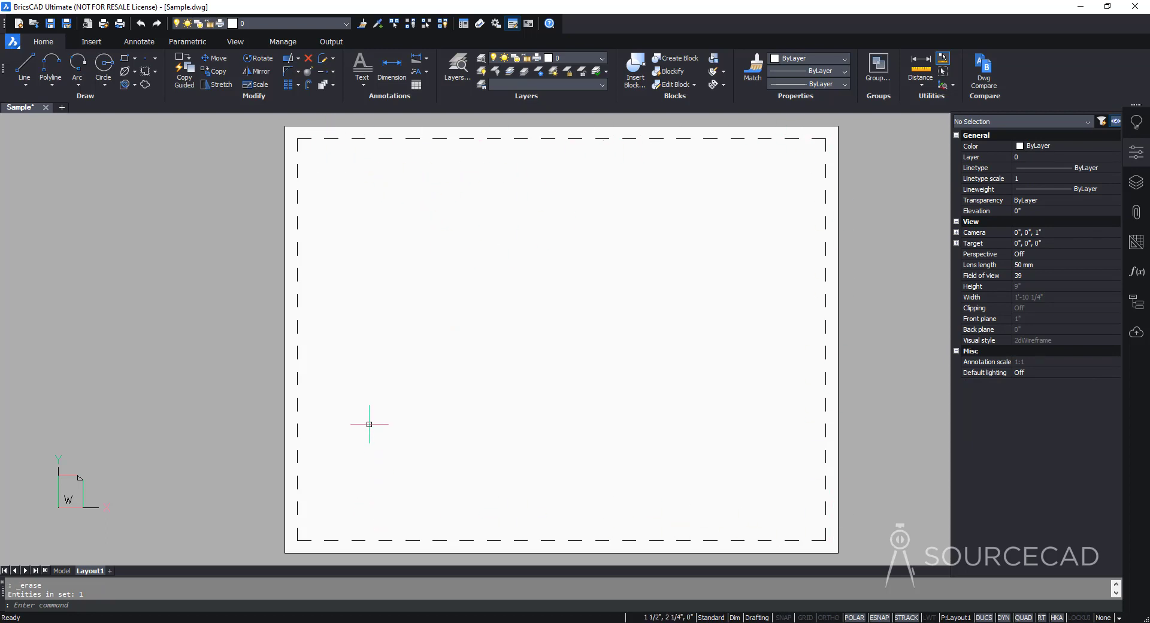
# - In the page setup of Layout1, choose the Print As PDF.pc3 plotter and the ANSI A (11.00 x 8.50 Inches) paper size
pyautogui.rightClick(90, 570)
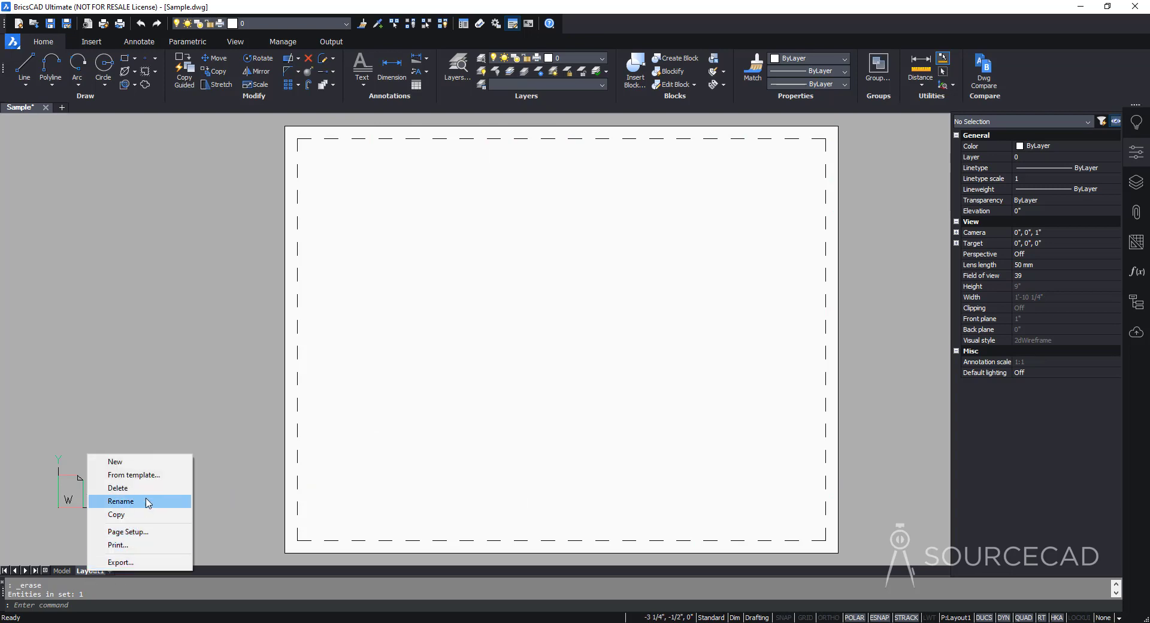
pyautogui.click(134, 532)
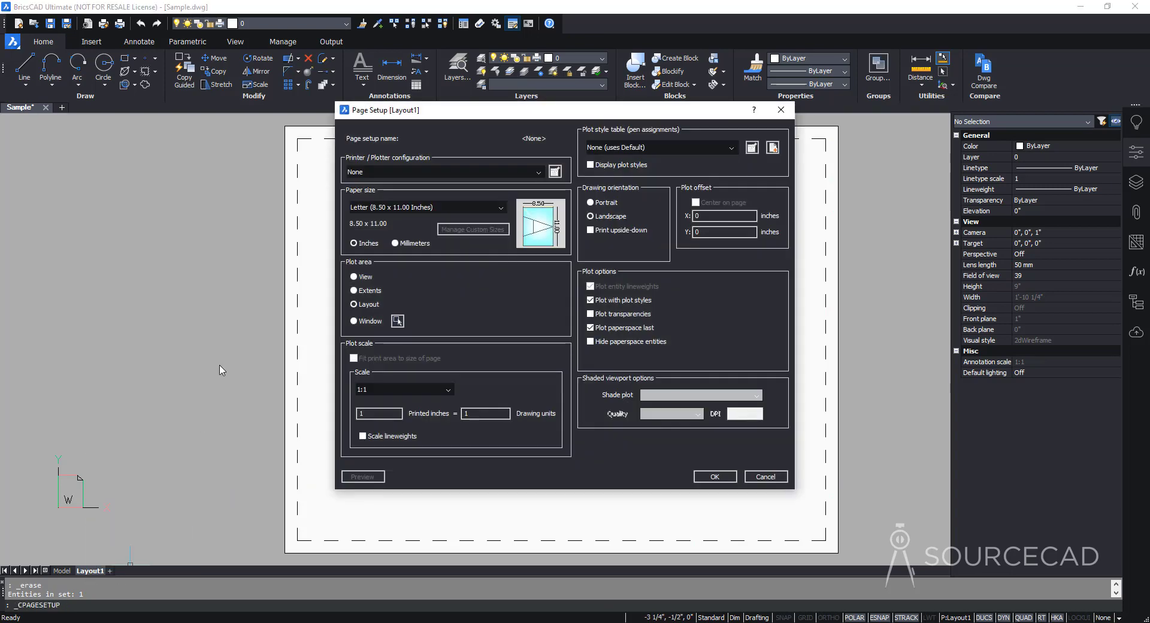
pyautogui.click(412, 171)
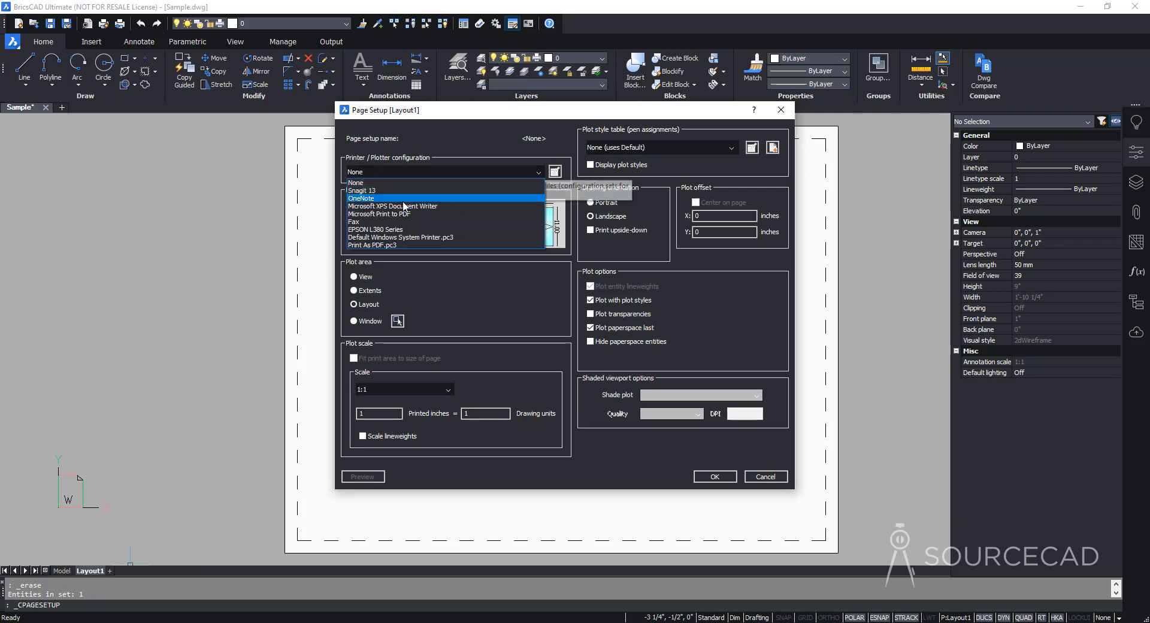
pyautogui.click(404, 244)
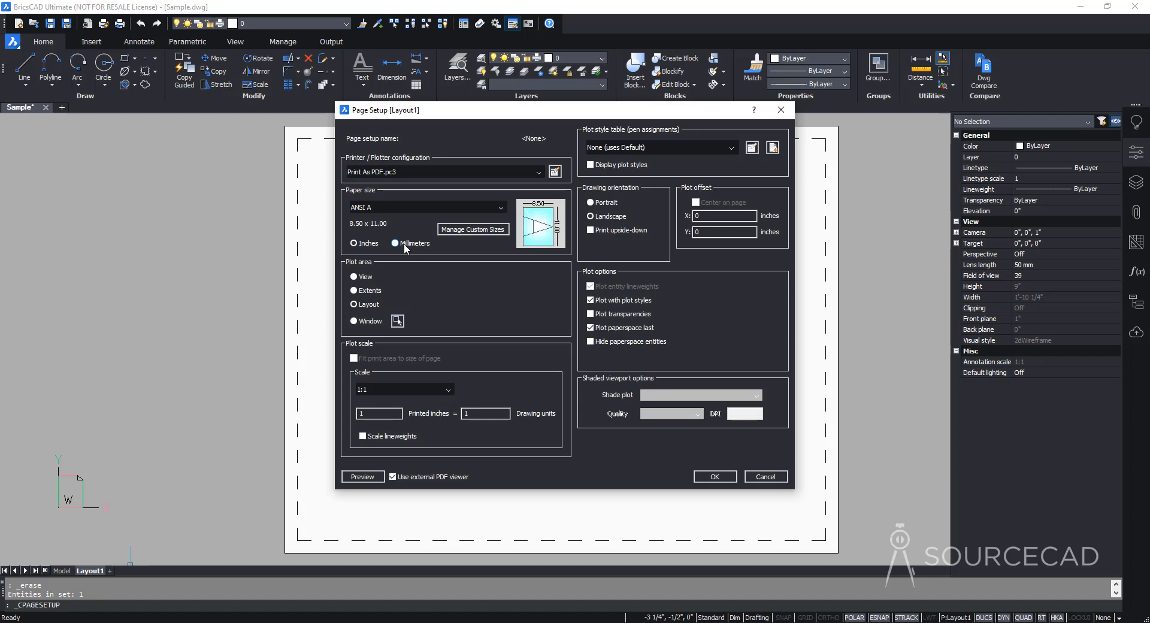
pyautogui.click(407, 205)
pyautogui.scroll(-5, 421, 268)
pyautogui.scroll(-20, 421, 267)
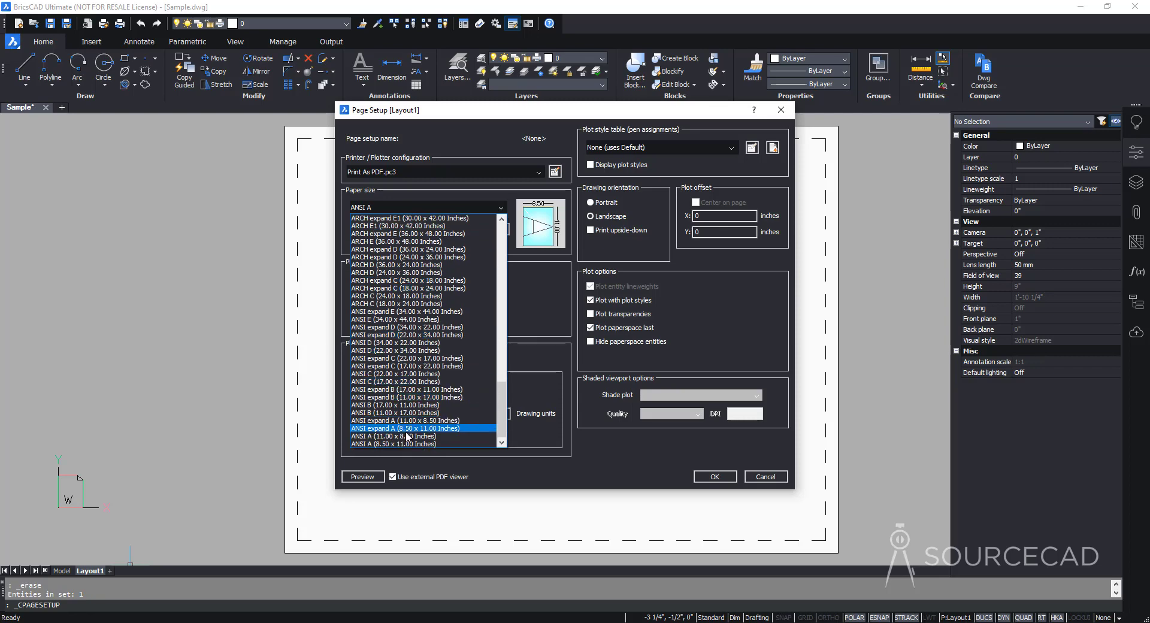
pyautogui.click(465, 434)
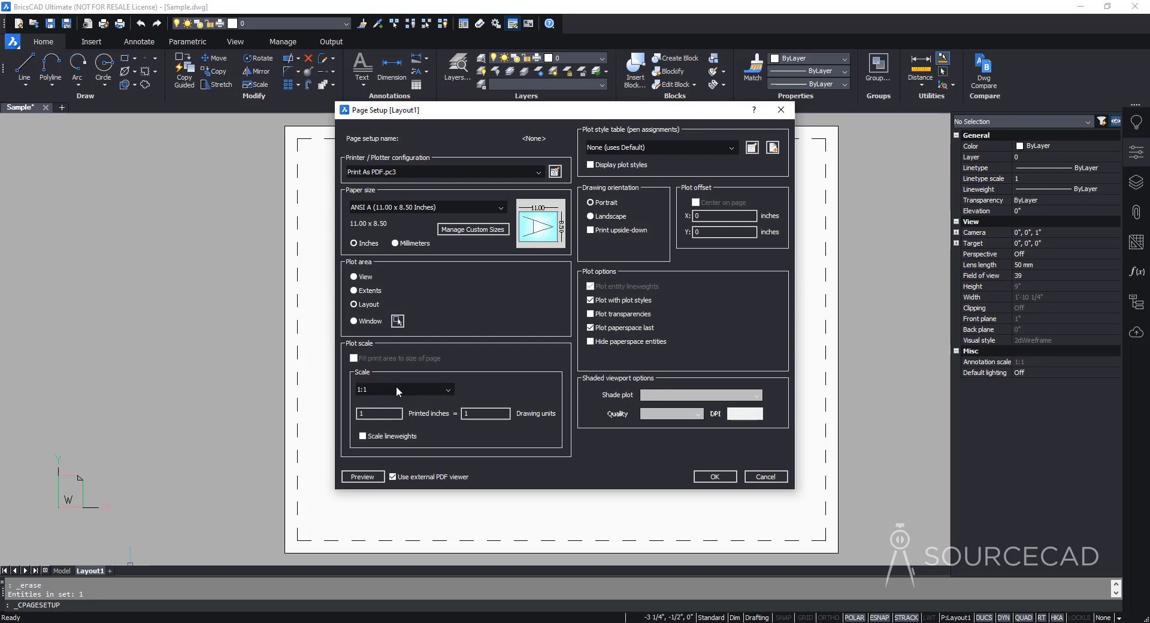
# - Assign the monochrome.ctb plot style table with plot styles displayed, set the orientation to Landscape, and accept the page setup
pyautogui.click(680, 148)
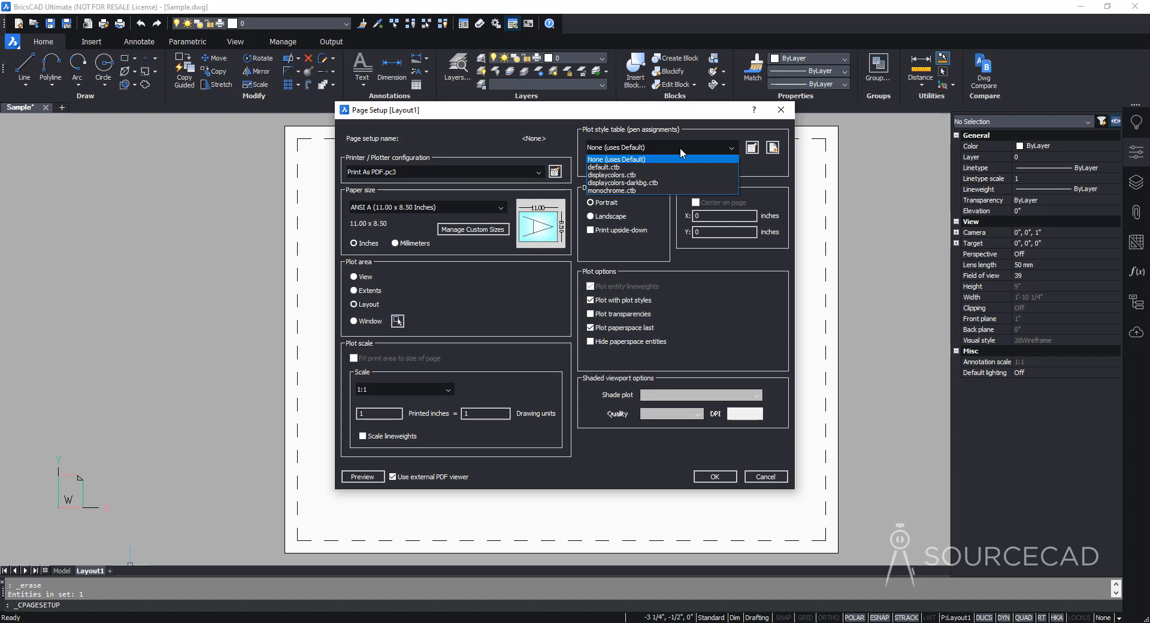
pyautogui.click(635, 191)
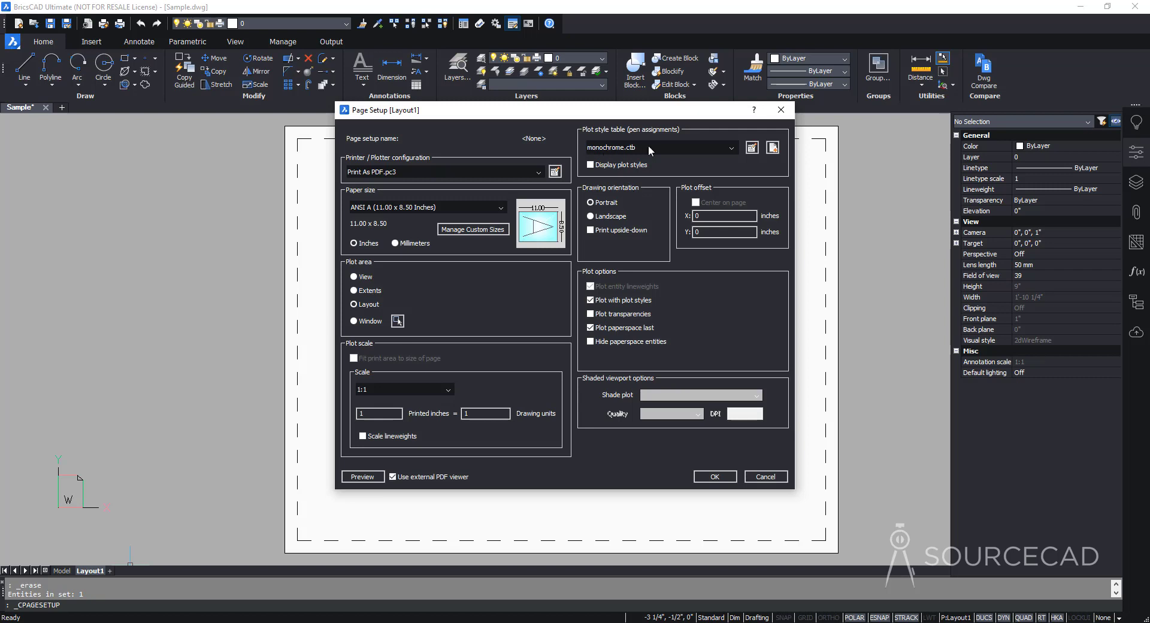
pyautogui.click(591, 164)
pyautogui.click(599, 217)
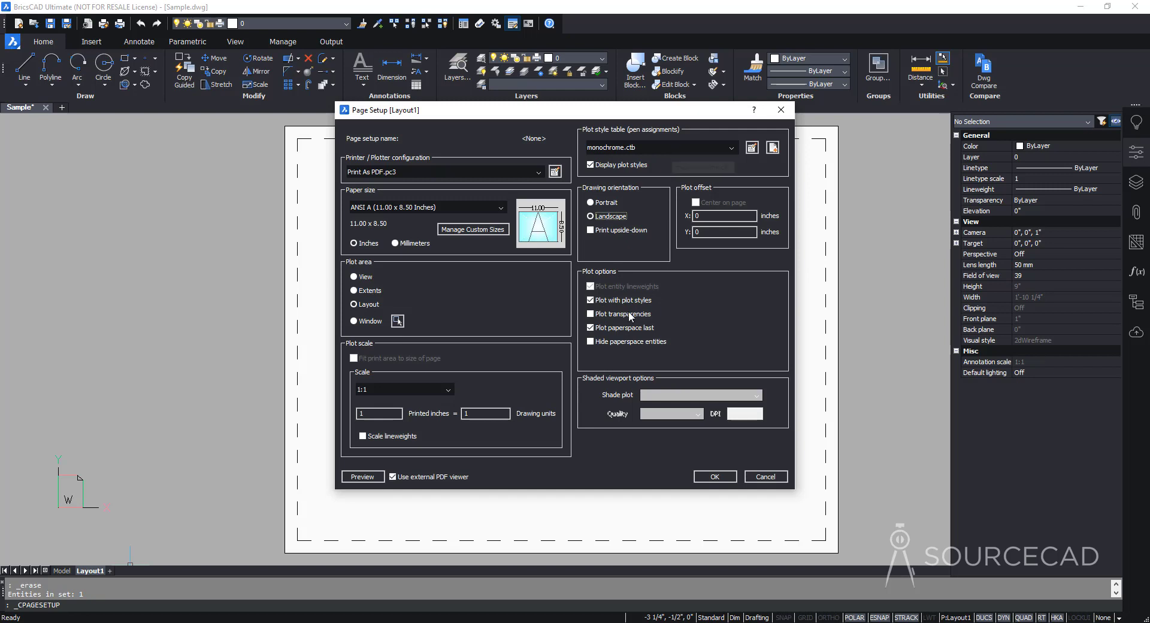
pyautogui.click(604, 318)
pyautogui.click(604, 318)
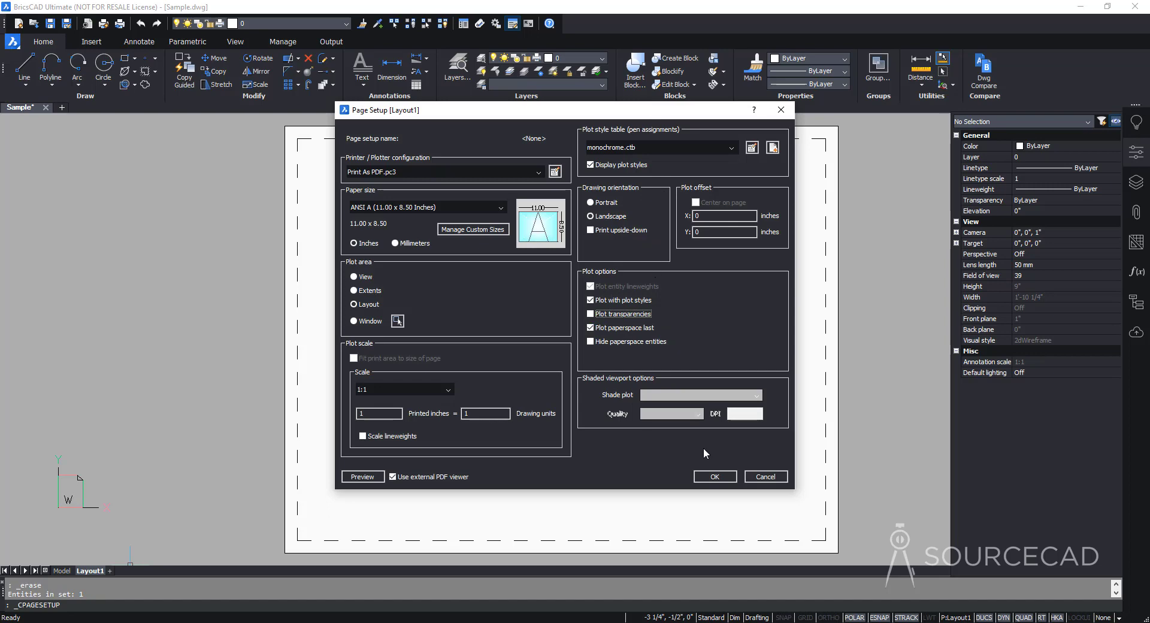
pyautogui.click(714, 477)
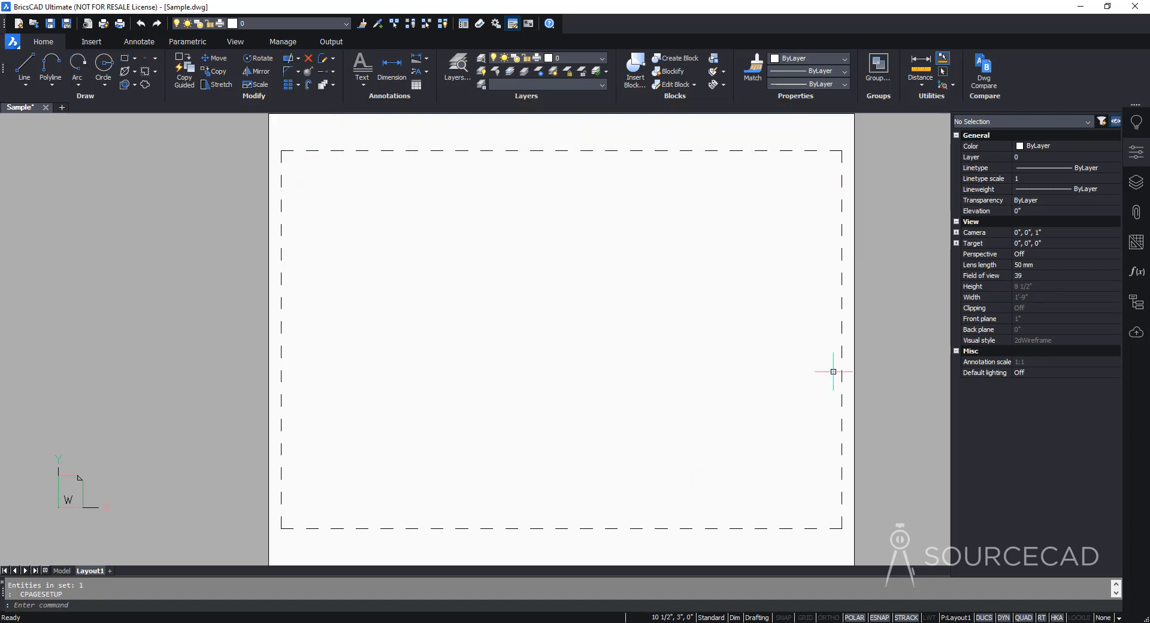
# - Create a rectangular paper space viewport about 5" wide and 3 1/2" high in the sheet's upper-left printable area
pyautogui.scroll(-2, 688, 297)
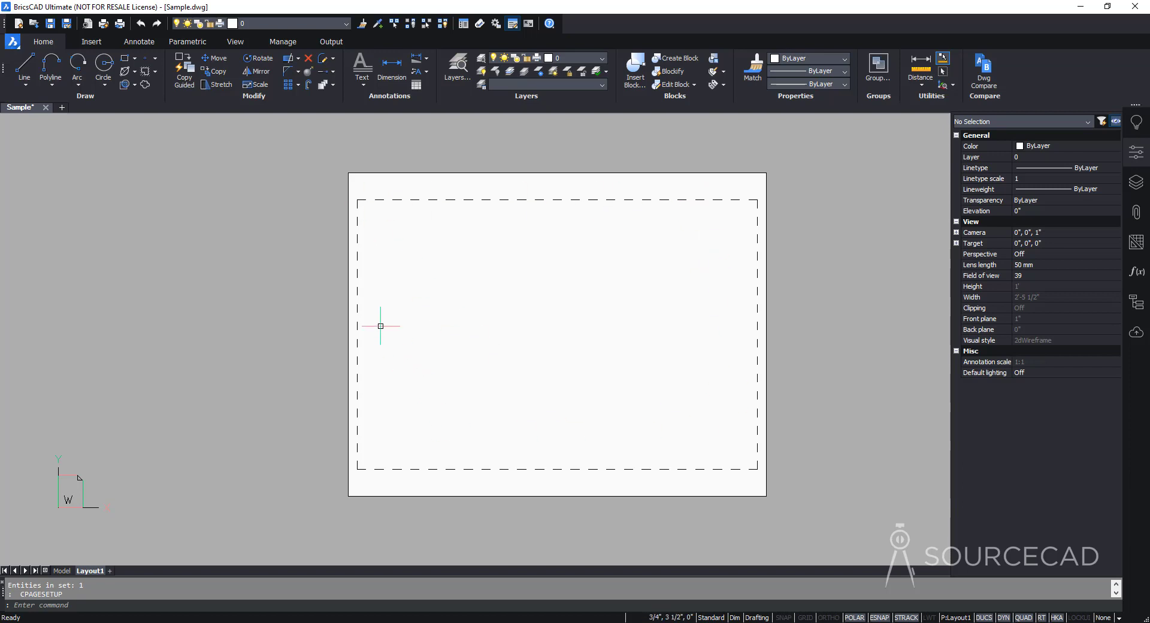
pyautogui.click(240, 44)
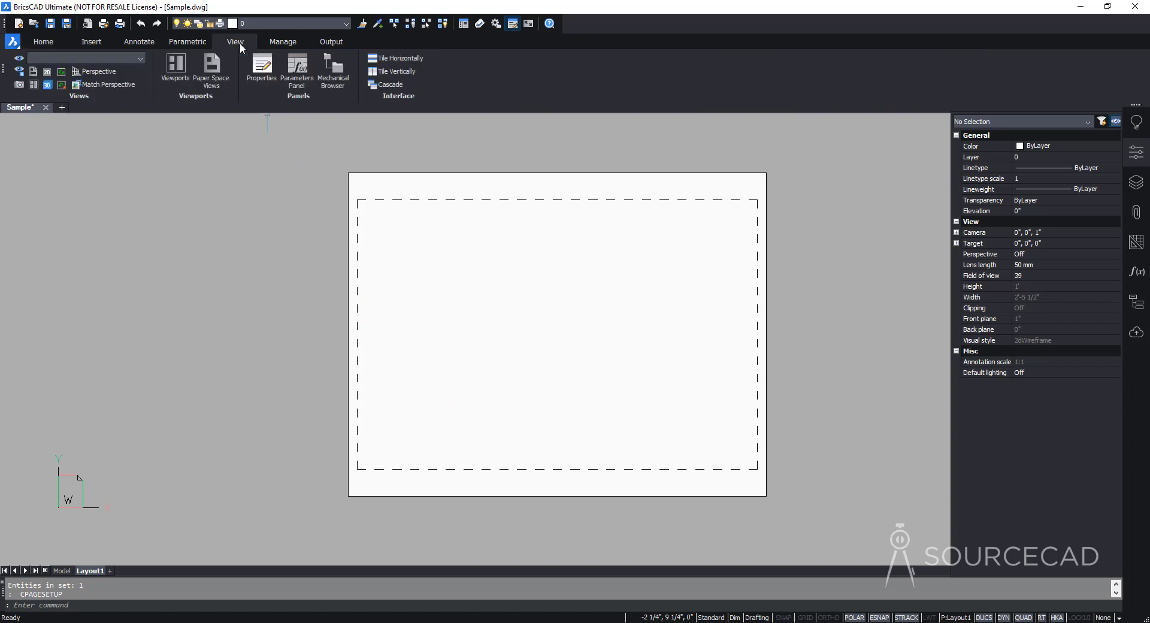
pyautogui.click(212, 73)
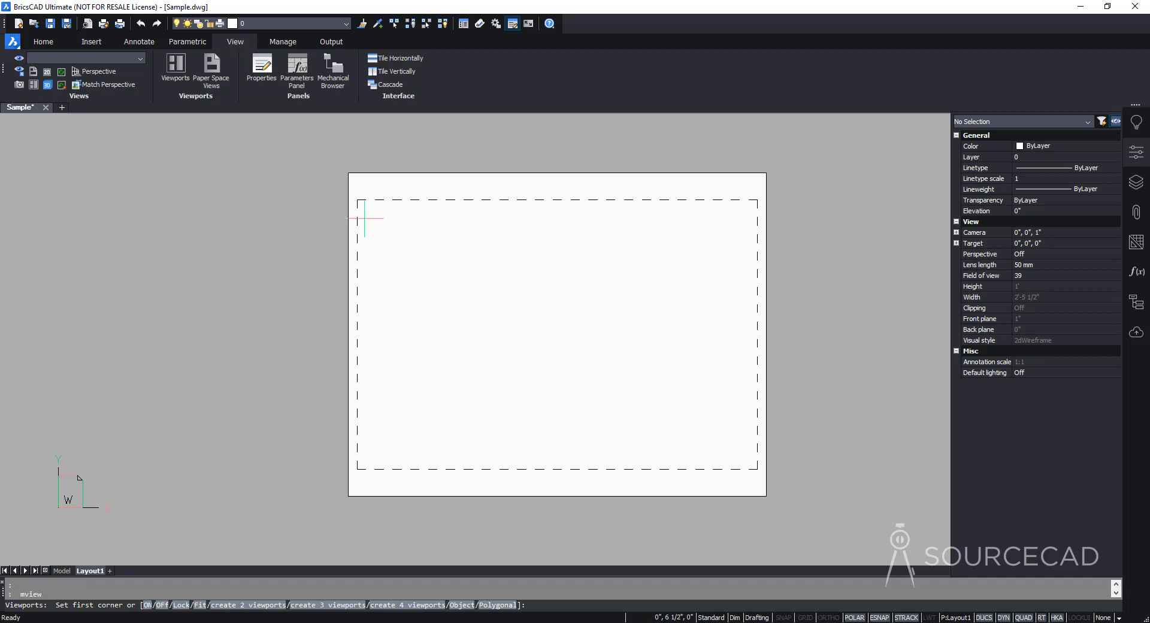
pyautogui.click(364, 207)
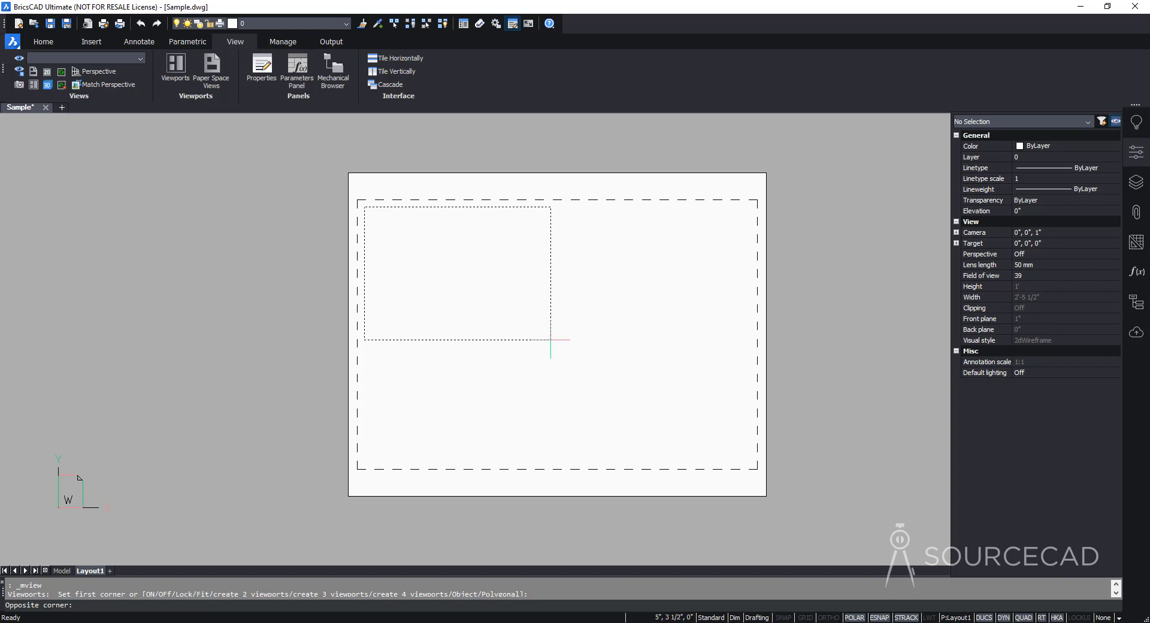
pyautogui.click(551, 340)
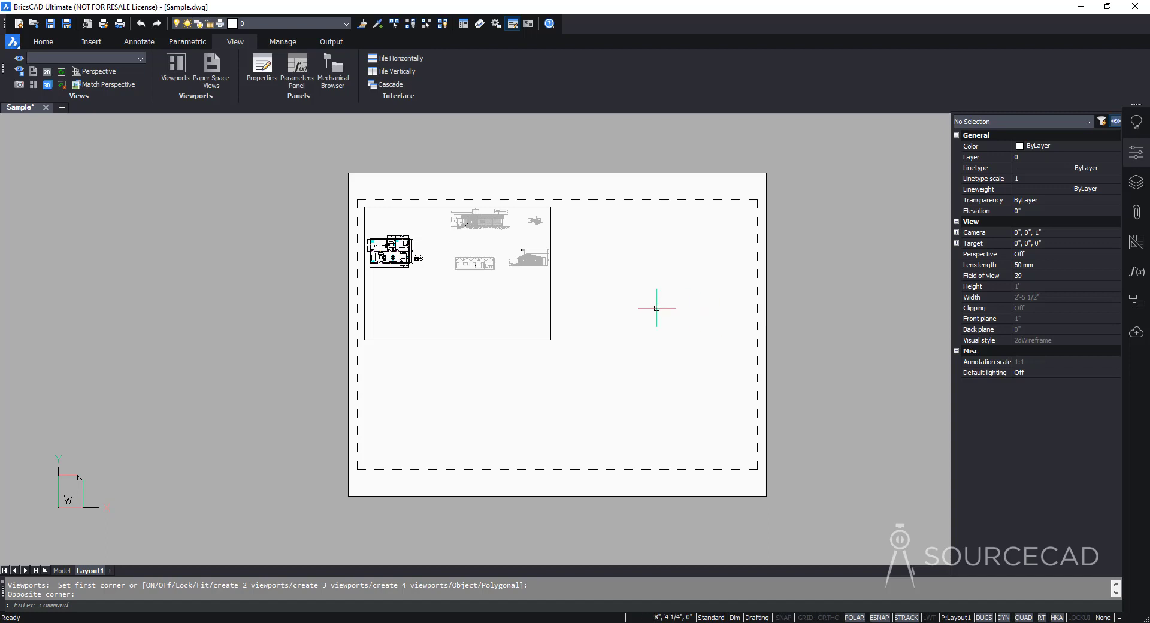
# - Activate the viewport, frame the front elevation of the house in it, and return to paper space
pyautogui.doubleClick(473, 245)
pyautogui.scroll(3, 476, 242)
pyautogui.scroll(6, 478, 240)
pyautogui.moveTo(470, 279); pyautogui.dragTo(488, 298, button='middle')
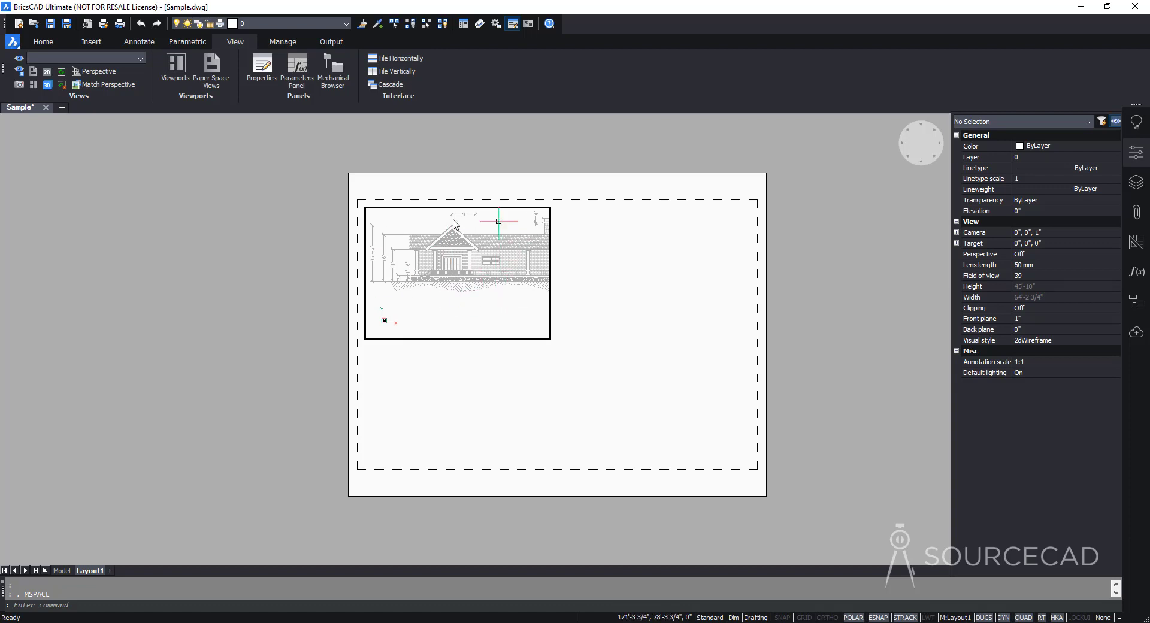
pyautogui.moveTo(483, 276)
pyautogui.doubleClick(578, 249)
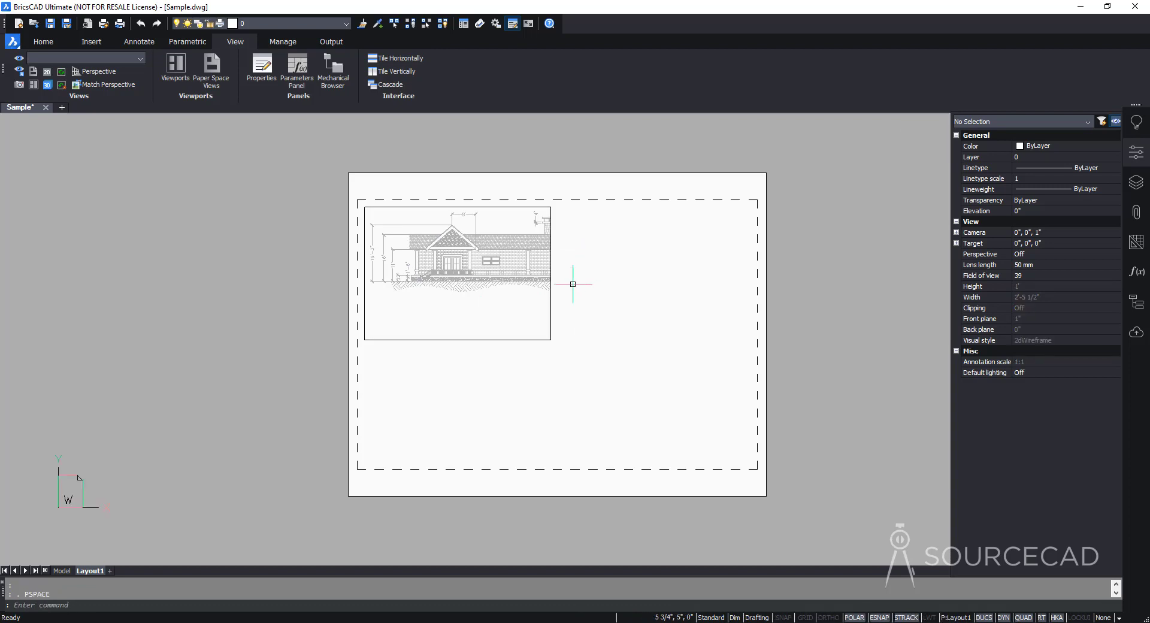
# - Set the front elevation viewport's standard scale to 1:100 and stretch its right edge outward to a width of about 6 3/4"
pyautogui.click(551, 309)
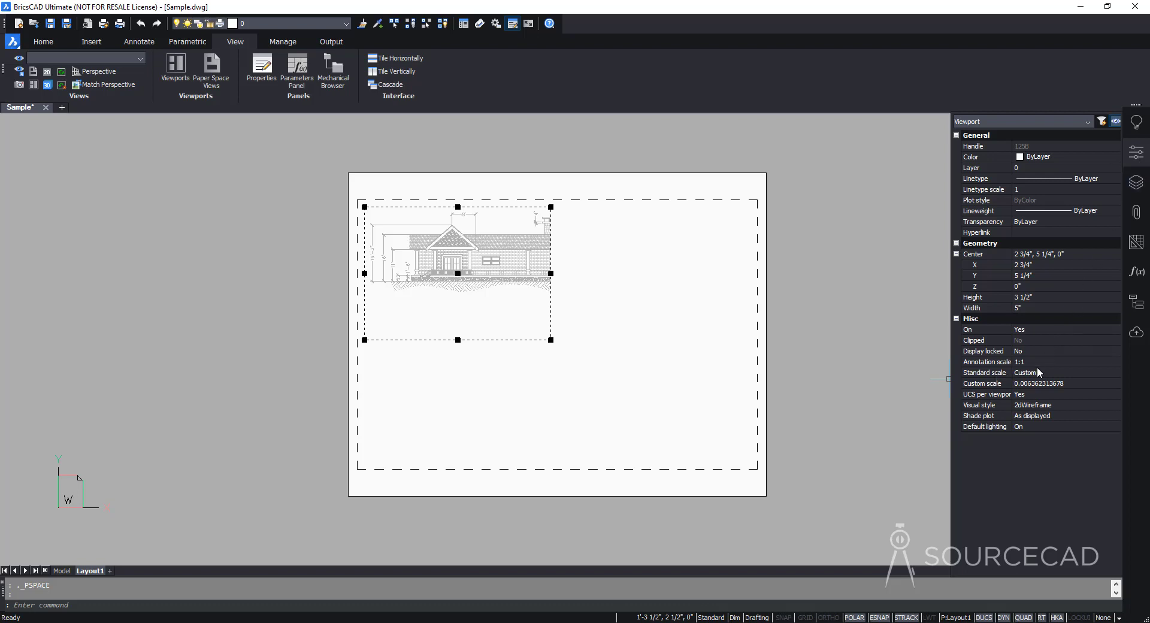
pyautogui.click(1051, 373)
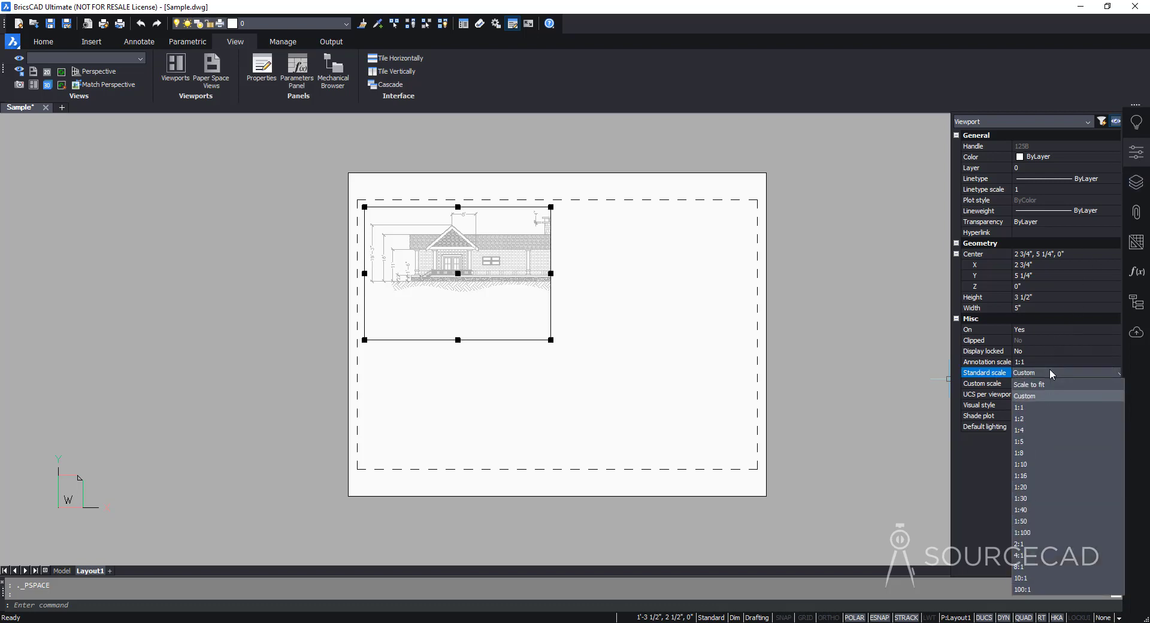
pyautogui.click(1042, 532)
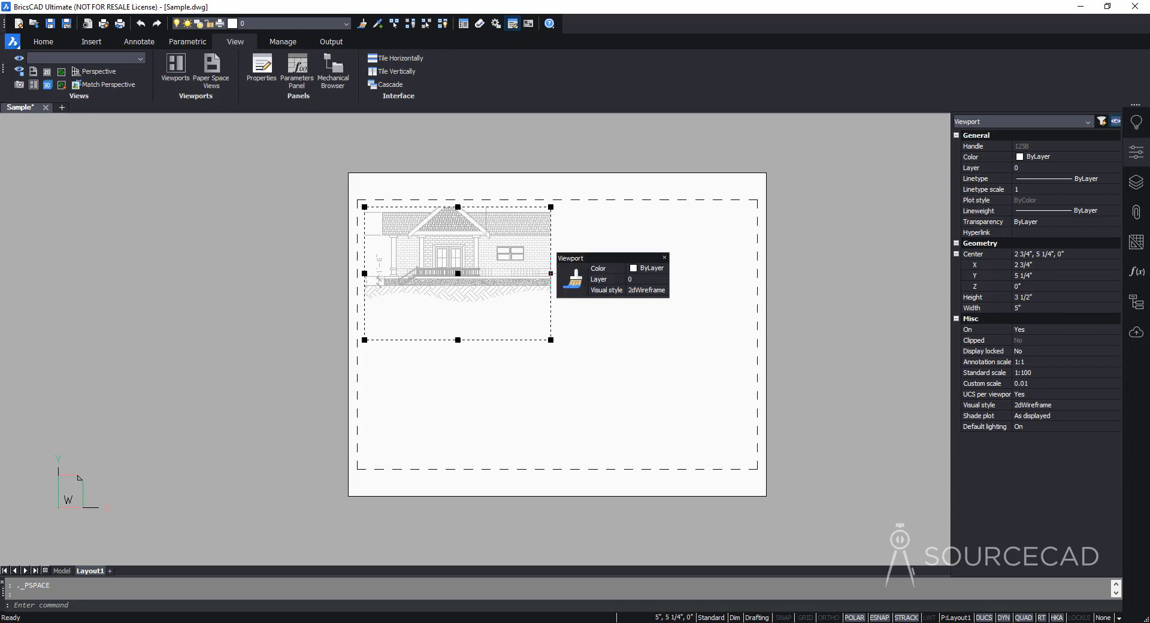
pyautogui.click(550, 273)
pyautogui.click(619, 273)
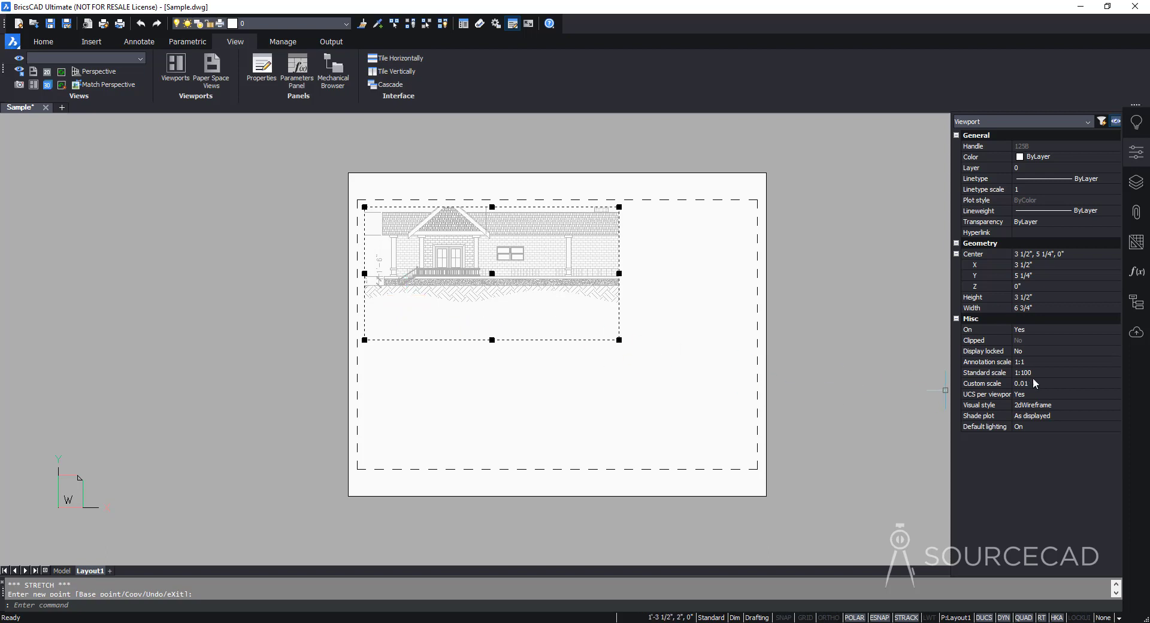
# - Try the Scale to fit standard scale on the elevation viewport, and set its custom scale to 1/200
pyautogui.click(1050, 375)
pyautogui.click(1051, 374)
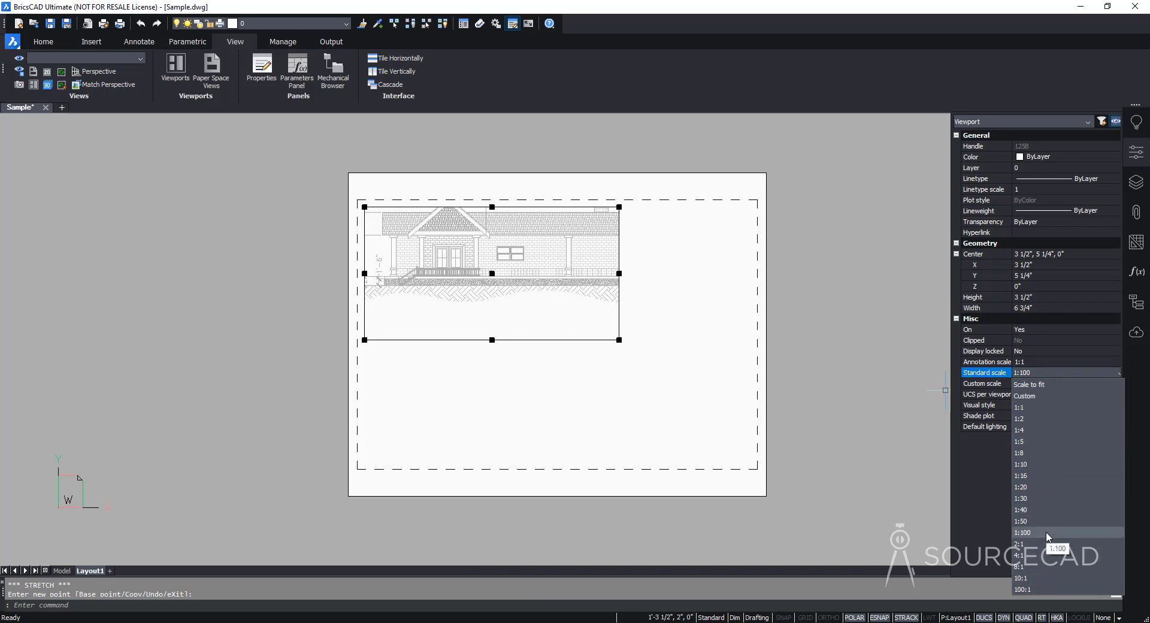
pyautogui.click(1036, 384)
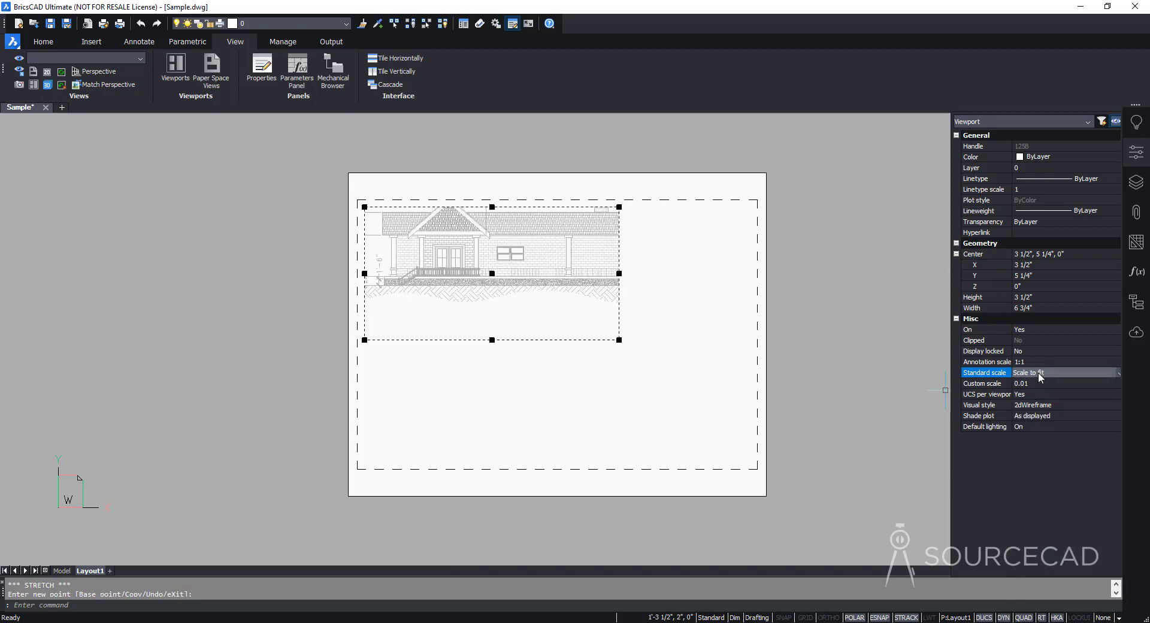
pyautogui.click(1043, 383)
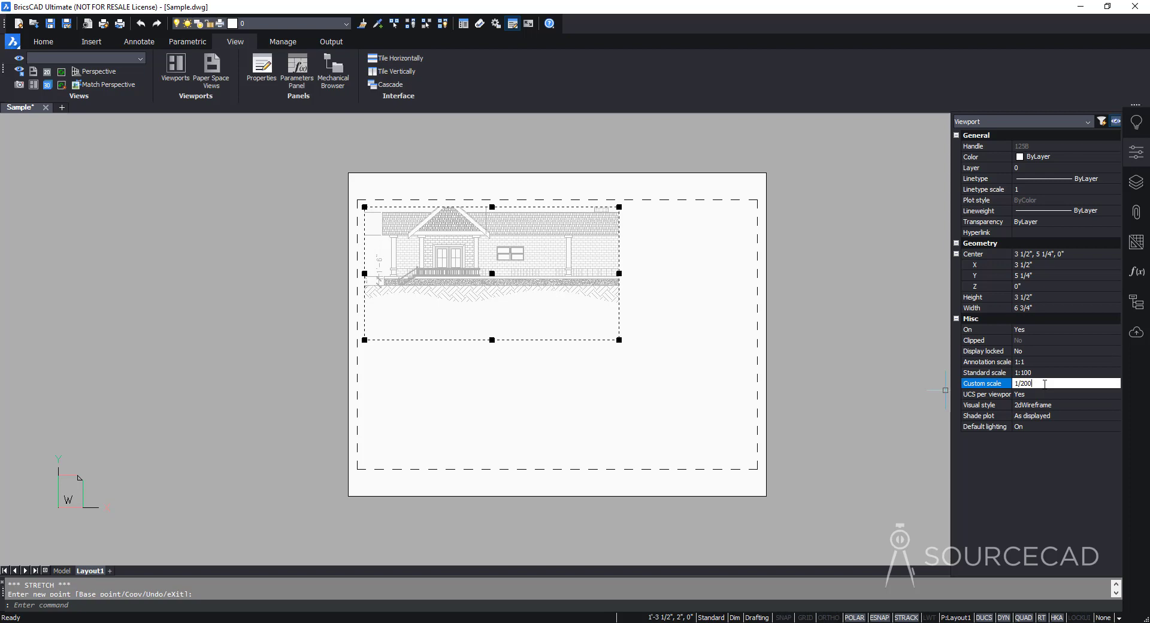
pyautogui.press('Return')
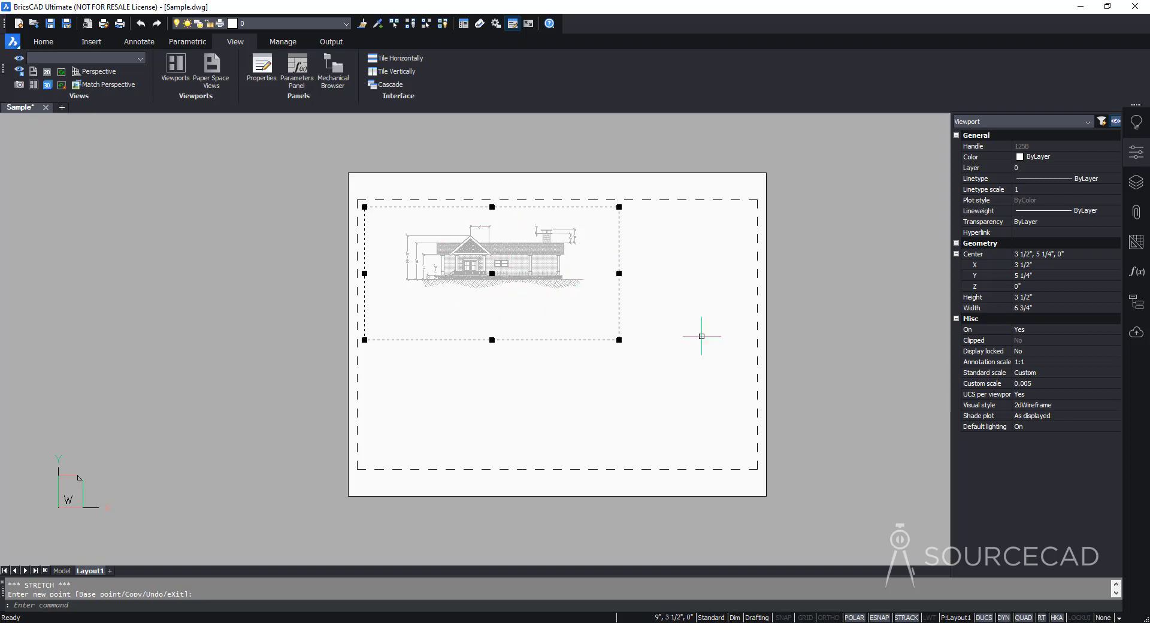
# - Set the front elevation viewport's custom scale to 1/160
pyautogui.click(1046, 385)
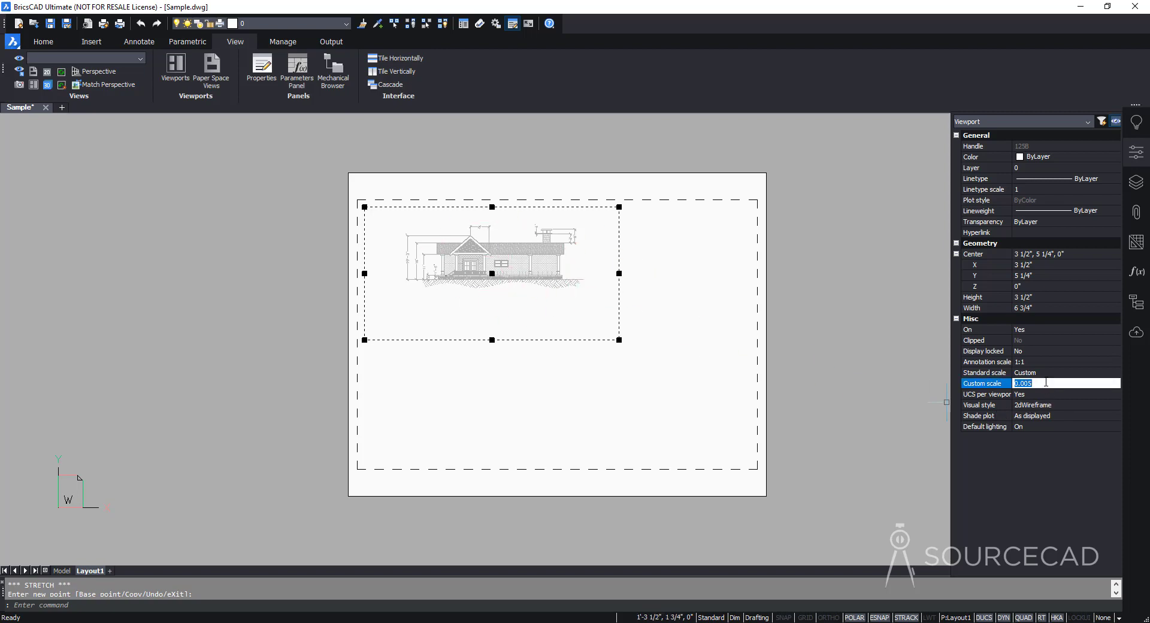
pyautogui.write('1/160')
pyautogui.press('Return')
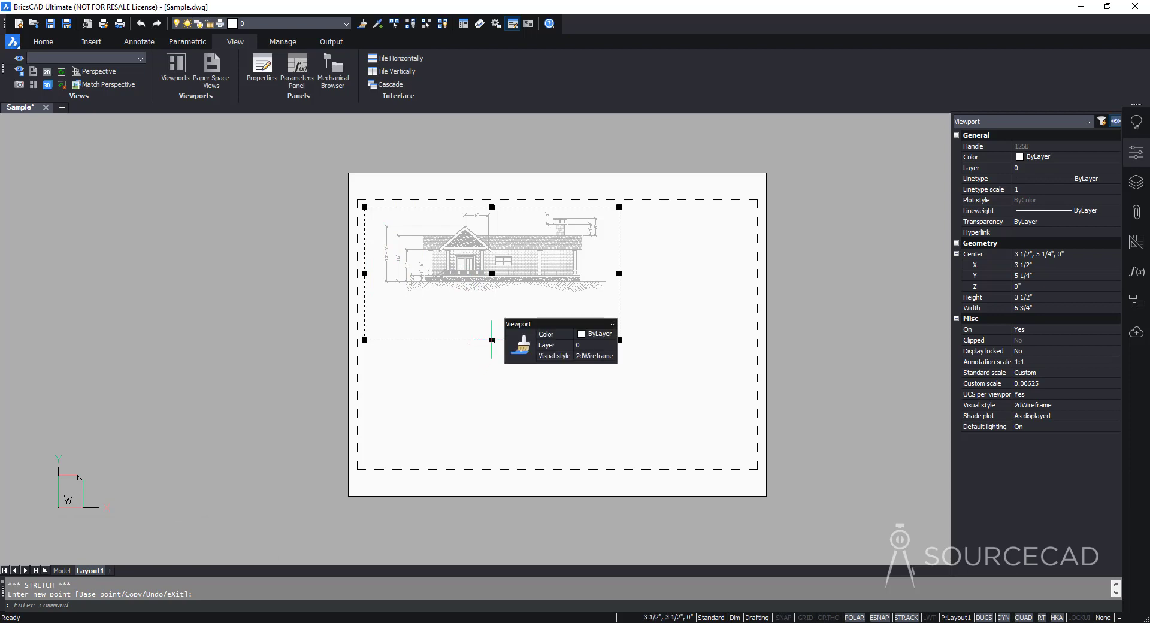
# - Raise the elevation viewport's bottom edge to a height of about 2 1/2" and deselect it
pyautogui.click(491, 339)
pyautogui.click(491, 301)
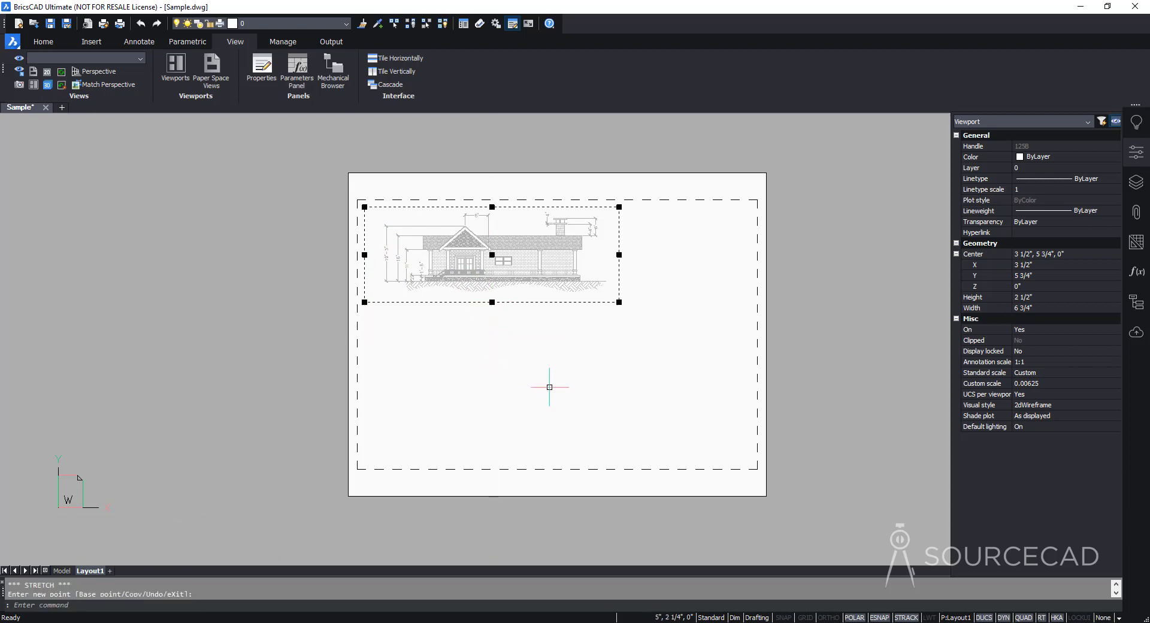
pyautogui.press('Escape')
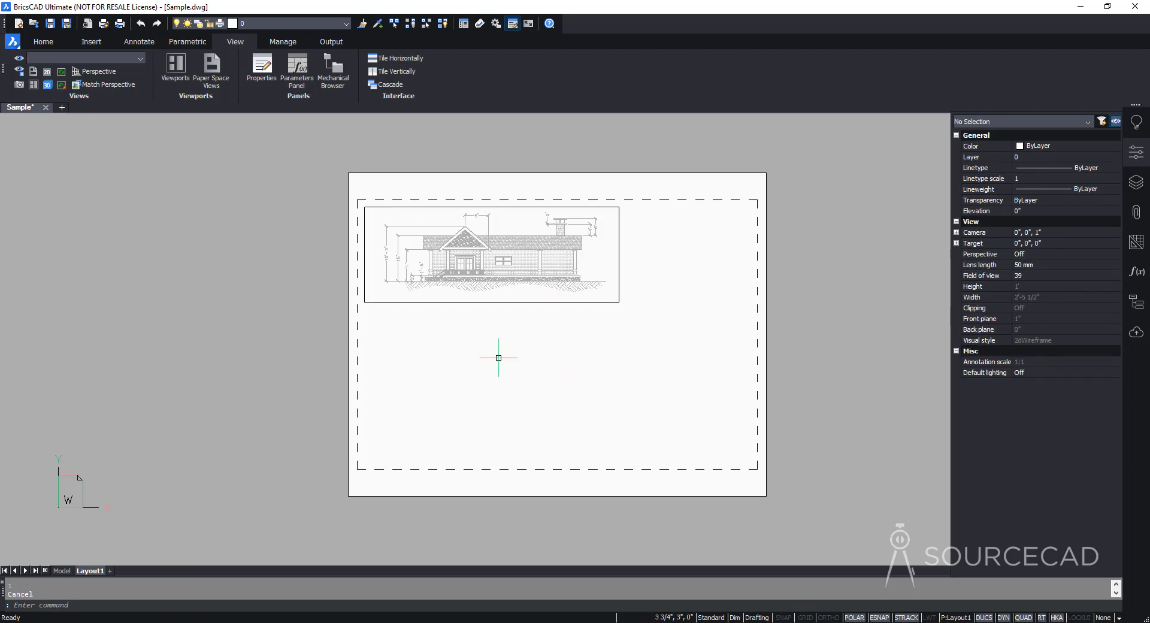
# - Create a viewport about 6 3/4" by 3 3/4" below the front elevation and frame the side elevation inside it
pyautogui.click(210, 69)
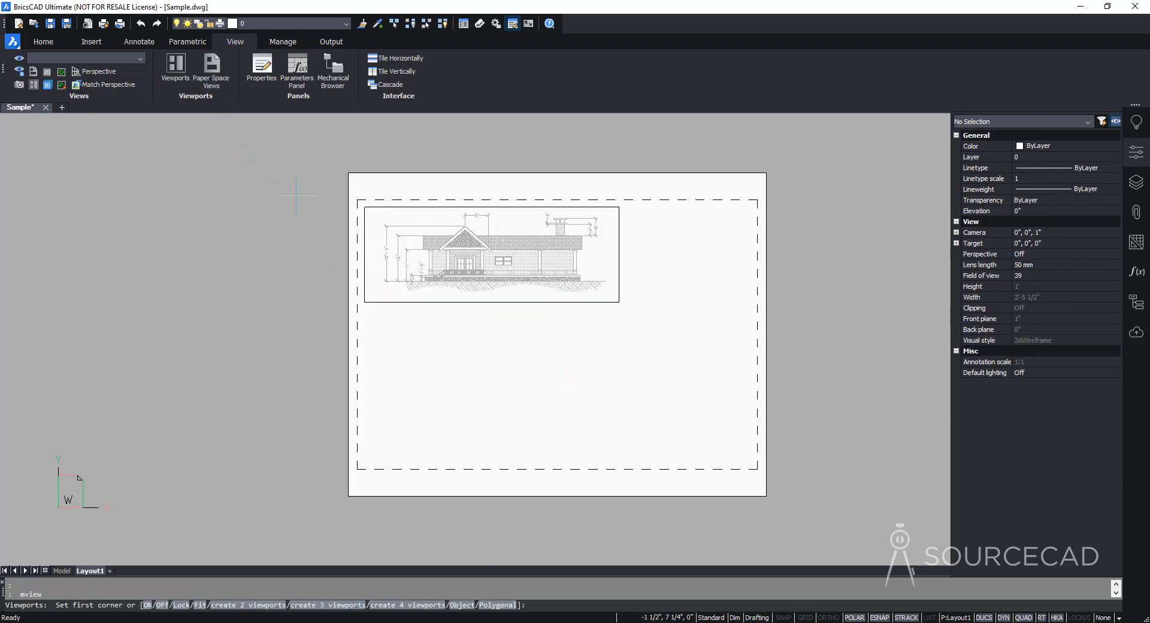
pyautogui.click(364, 310)
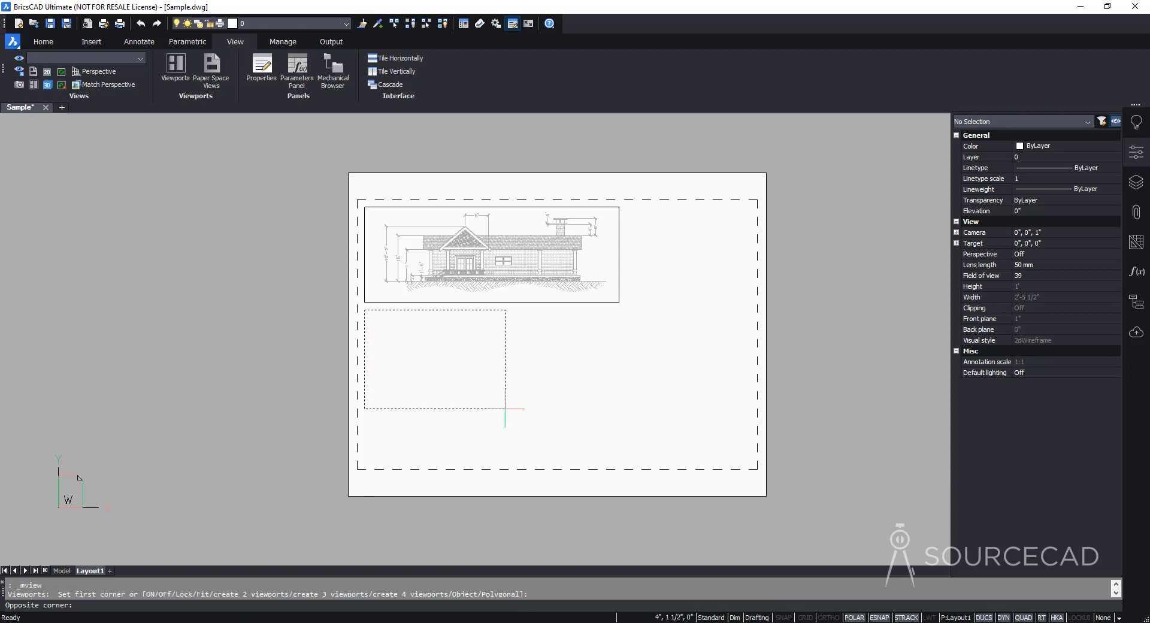
pyautogui.click(619, 450)
pyautogui.doubleClick(560, 396)
pyautogui.scroll(6, 571, 362)
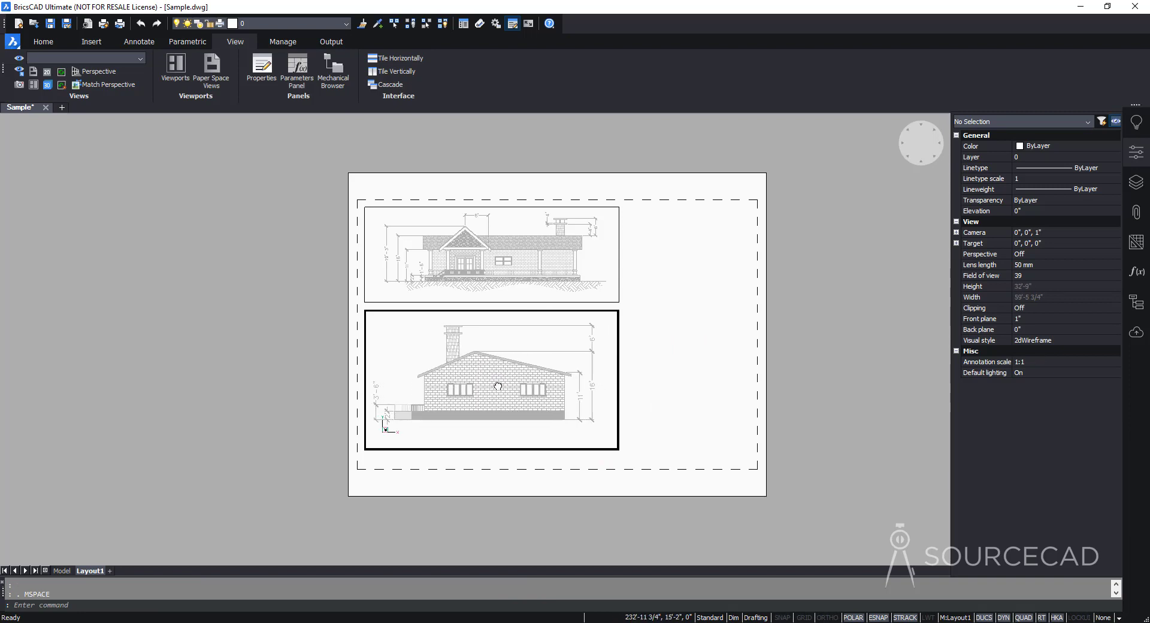
pyautogui.doubleClick(664, 340)
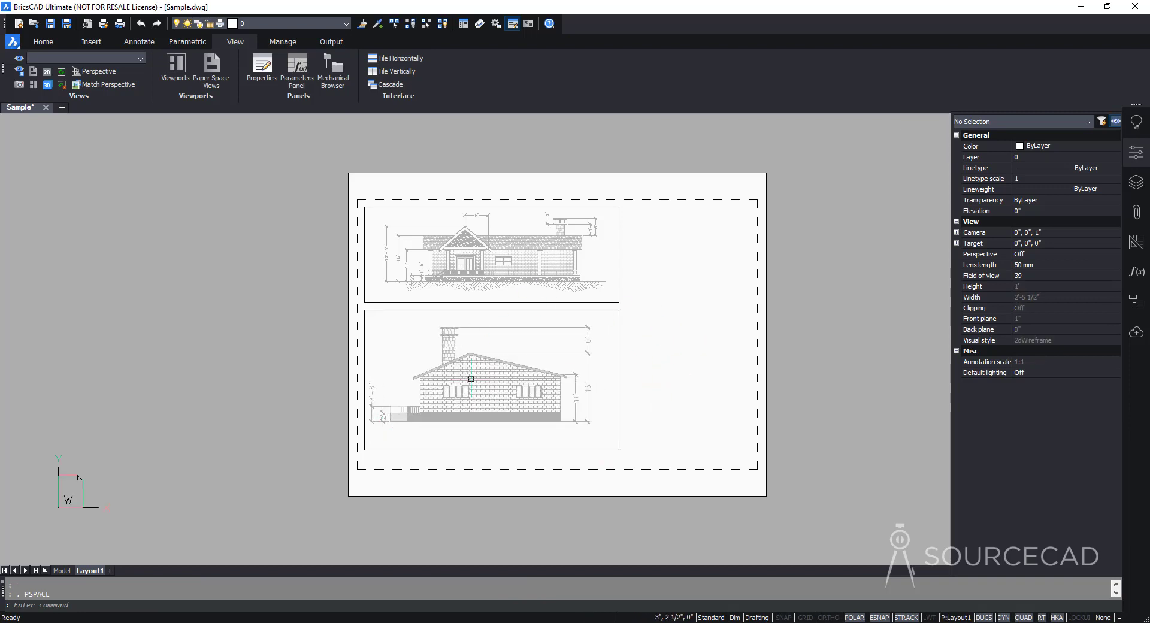
# - Set the side elevation viewport's standard scale to 1:100 and centre the drawing within its frame
pyautogui.click(620, 347)
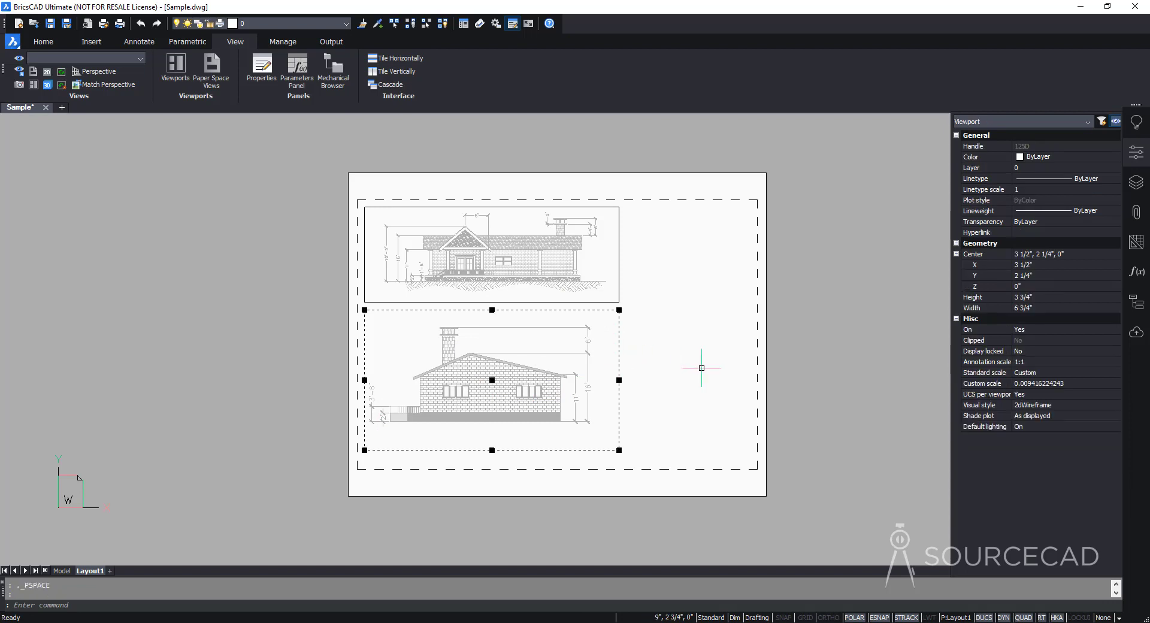
pyautogui.click(1069, 374)
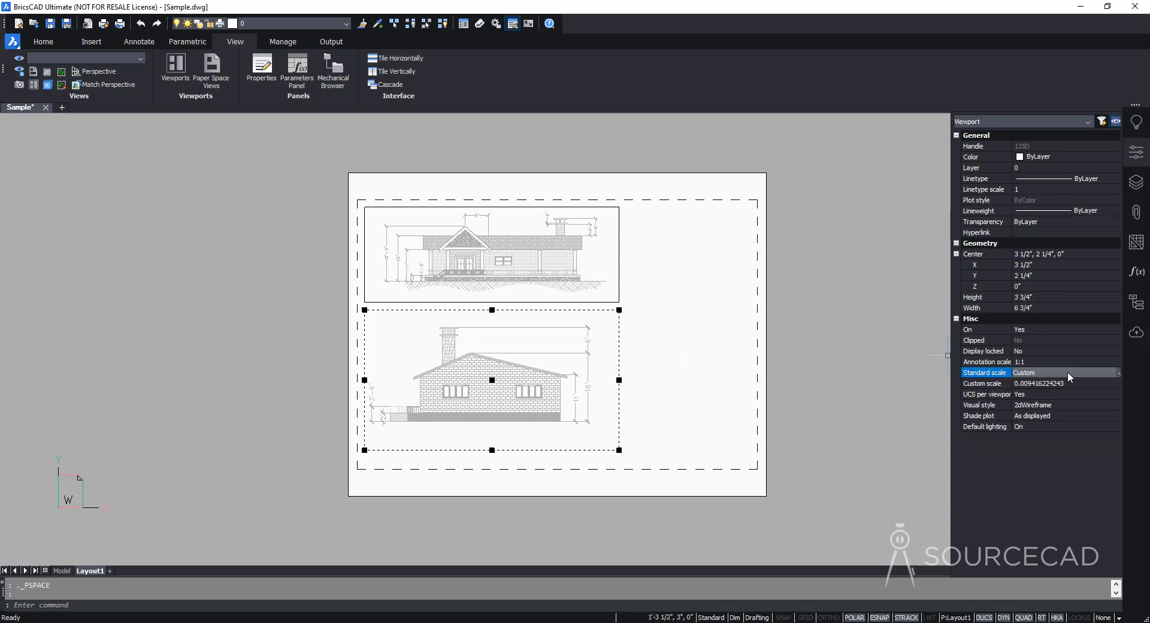
pyautogui.click(1069, 375)
pyautogui.click(1046, 533)
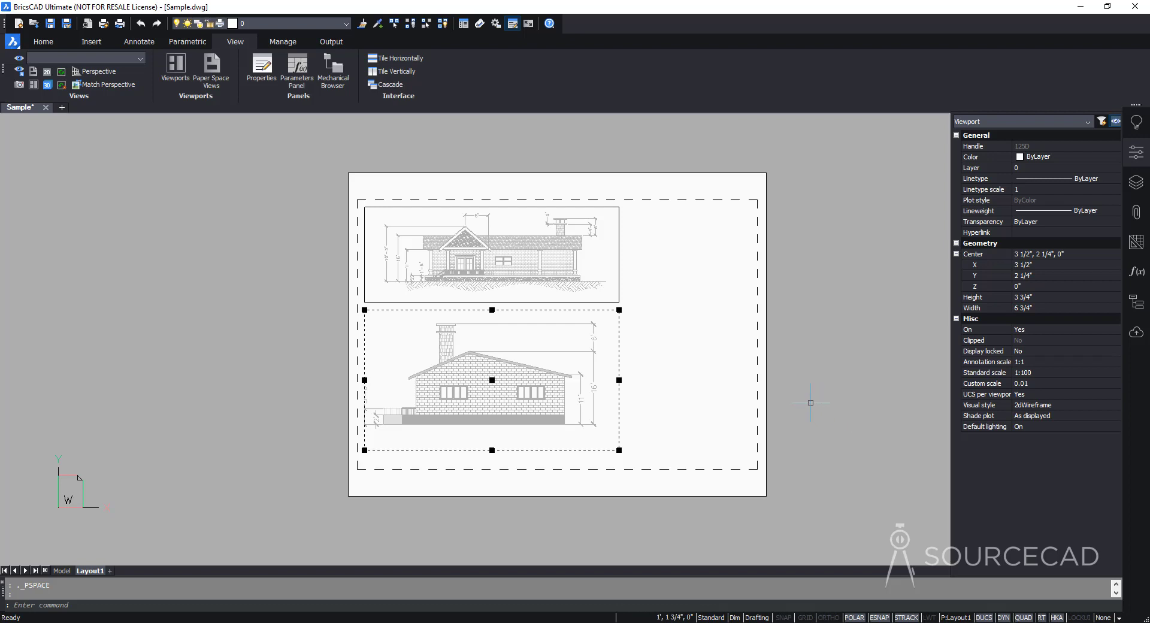
pyautogui.doubleClick(492, 343)
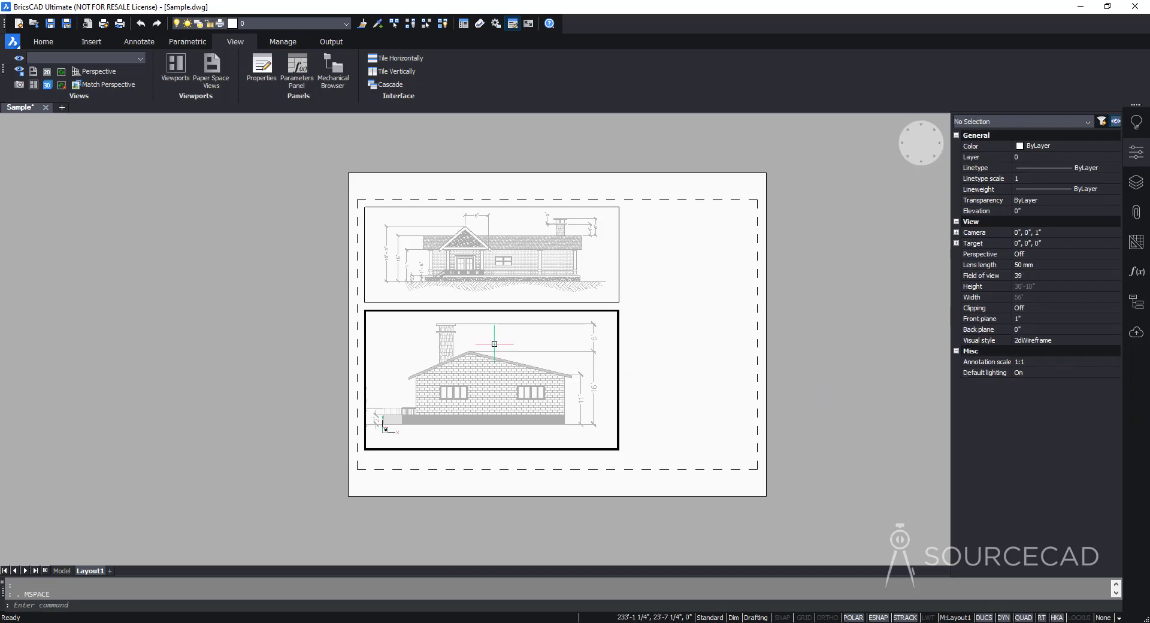
pyautogui.moveTo(499, 348); pyautogui.dragTo(508, 349, button='middle')
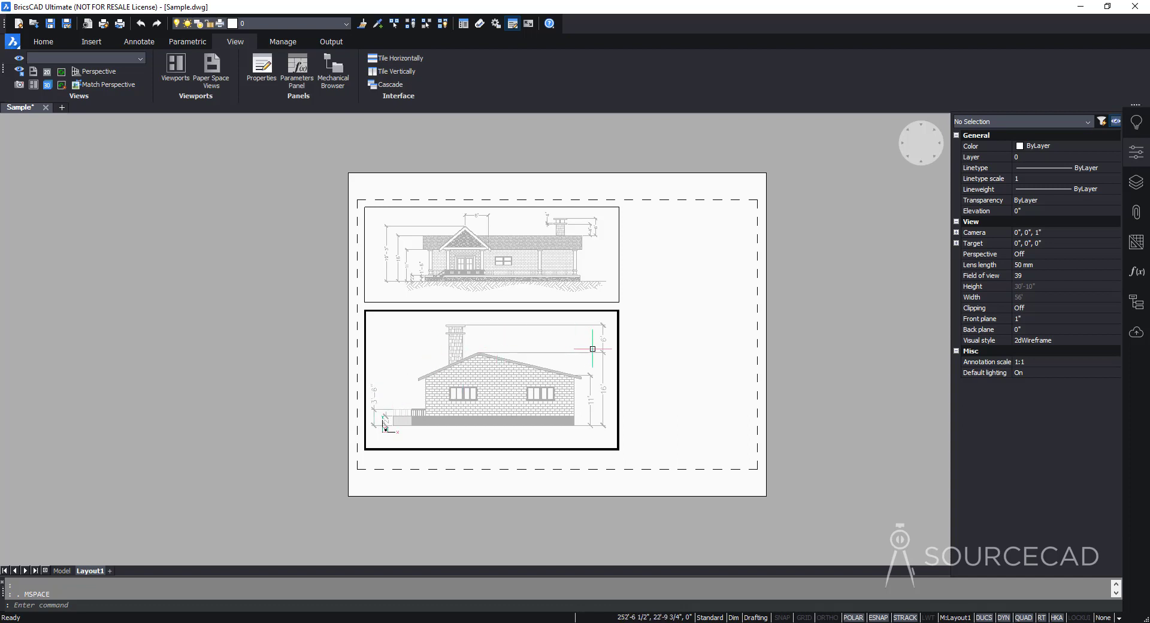
pyautogui.doubleClick(678, 307)
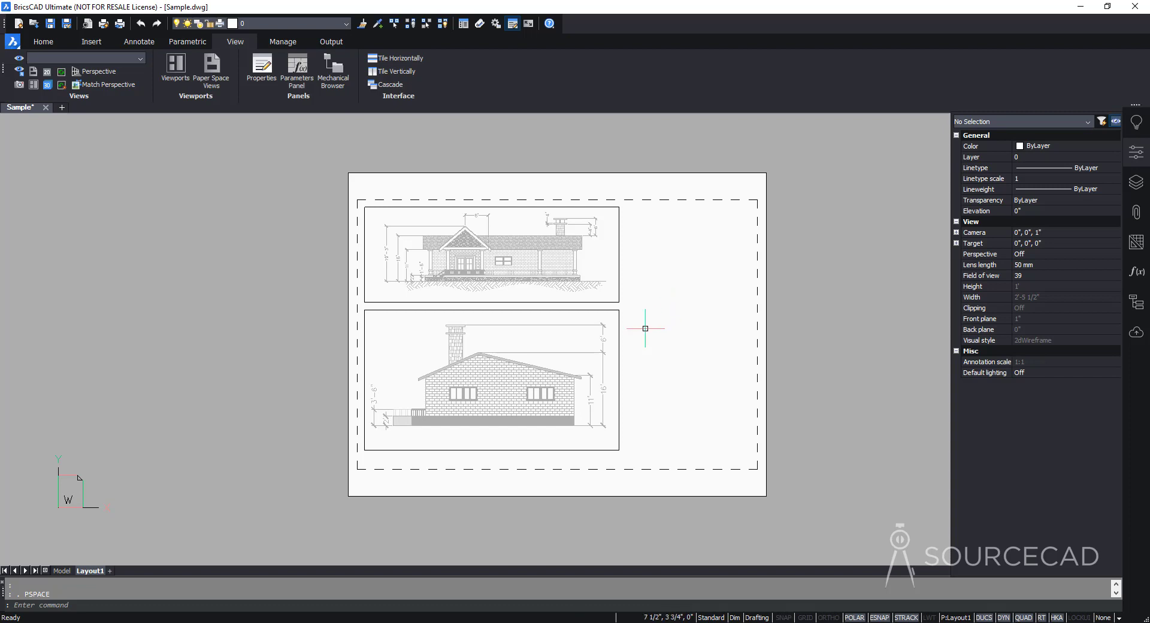
# - Try zooming inside the side elevation viewport, shift the drawing slightly within its frame, and return to paper space
pyautogui.click(426, 312)
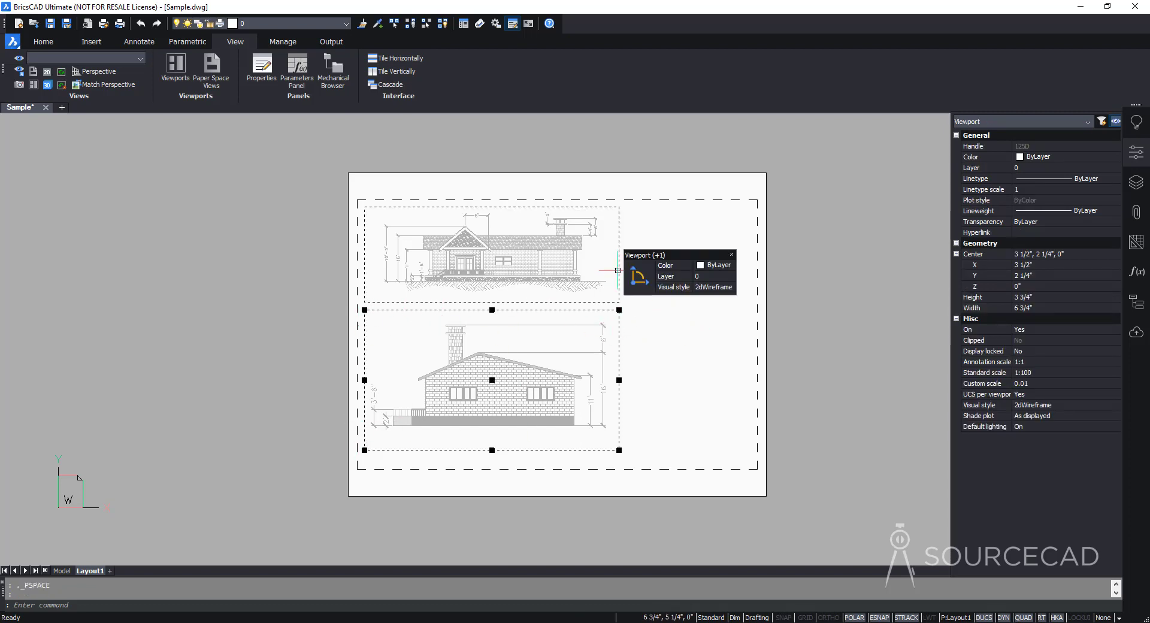
pyautogui.click(617, 270)
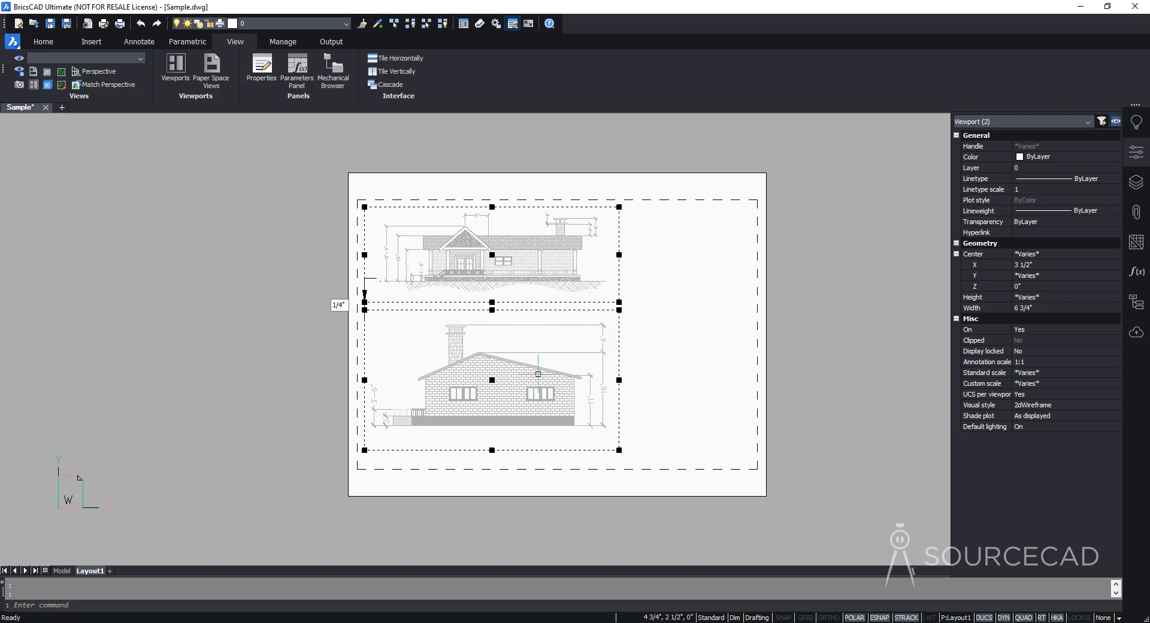
pyautogui.doubleClick(410, 341)
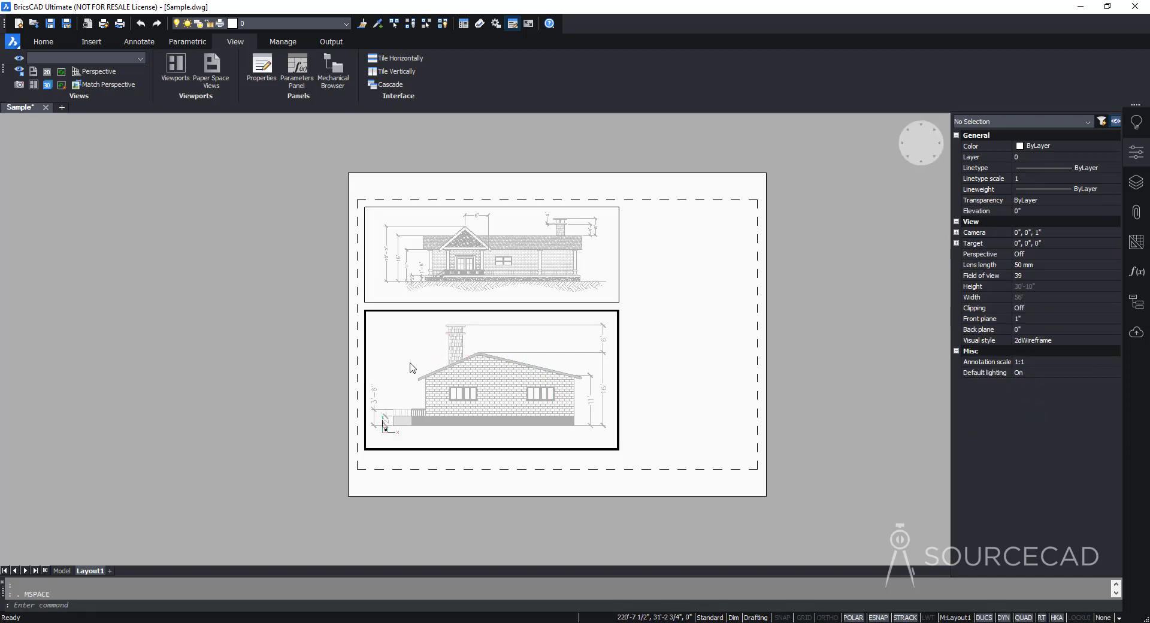
pyautogui.scroll(2, 424, 351)
pyautogui.scroll(-2, 427, 343)
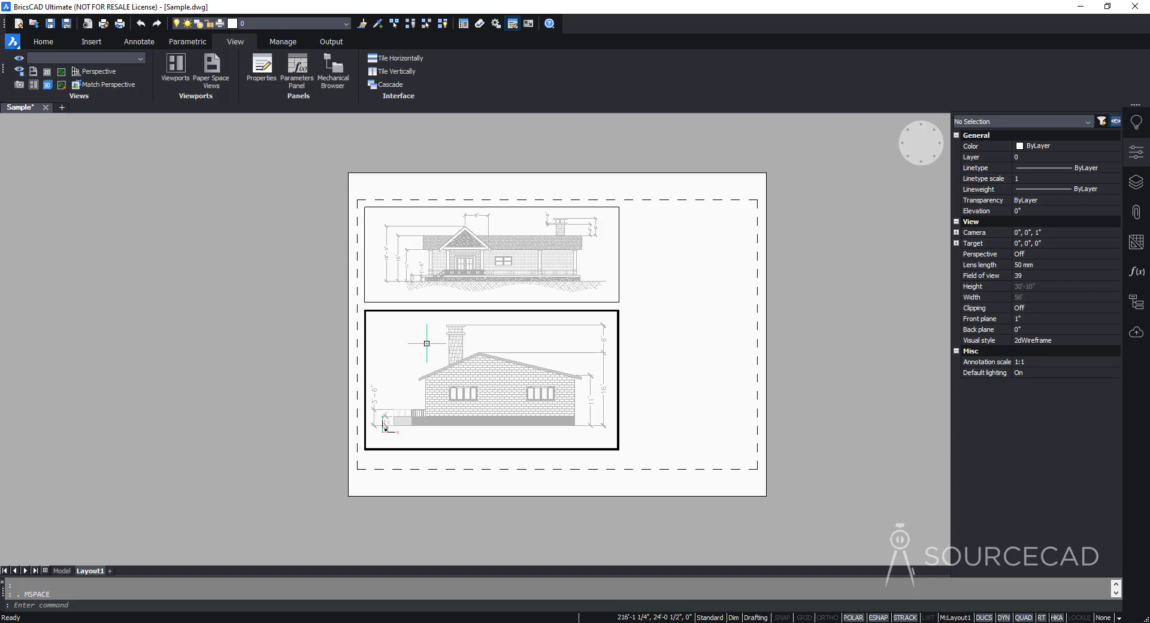
pyautogui.moveTo(426, 343)
pyautogui.keyDown('shift'); pyautogui.mouseDown(button='middle')
pyautogui.moveTo(480, 384)
pyautogui.moveTo(524, 355)
pyautogui.mouseUp(button='middle'); pyautogui.keyUp('shift')
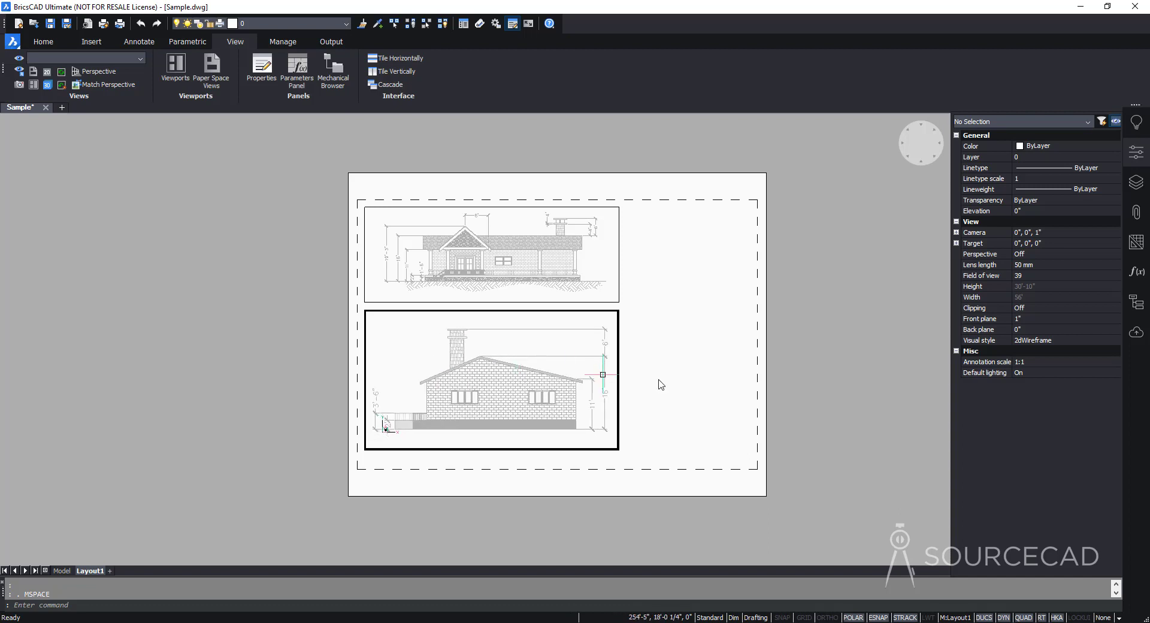
pyautogui.doubleClick(676, 334)
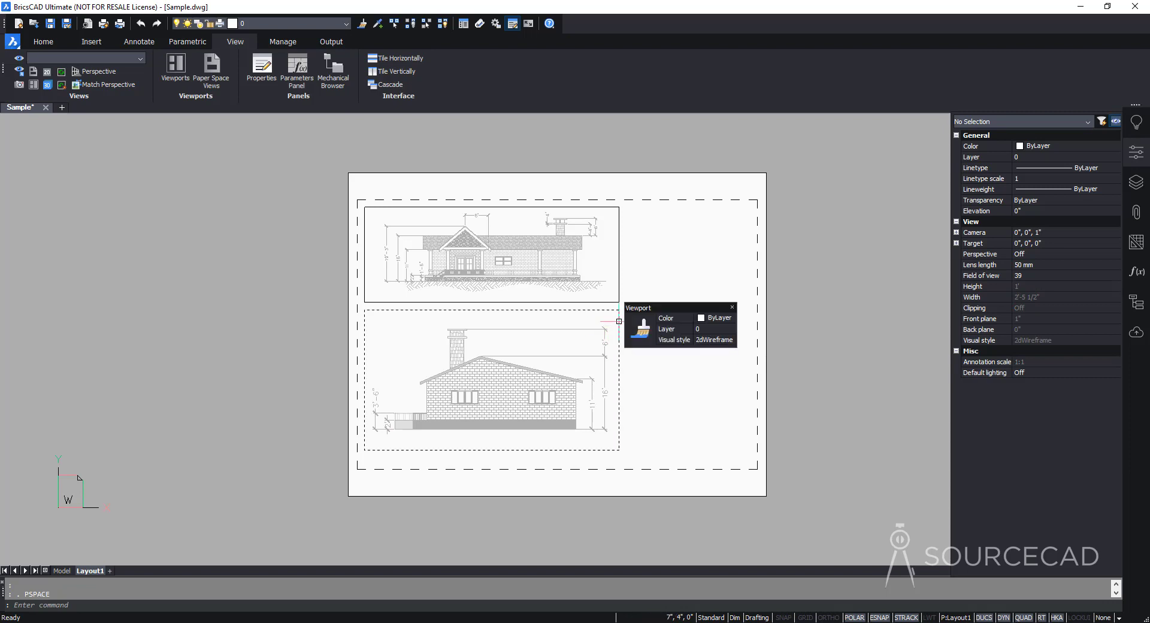
# - Reapply the 1:100 standard scale to the side elevation viewport and lock its display
pyautogui.click(619, 321)
pyautogui.click(1035, 374)
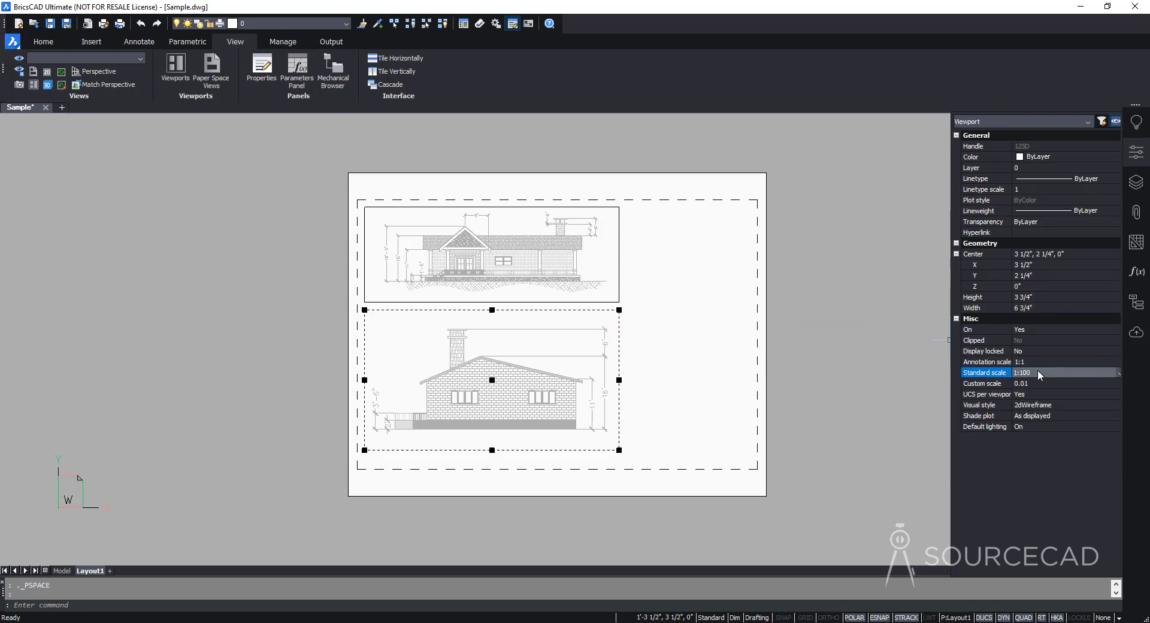
pyautogui.click(1038, 374)
pyautogui.click(1057, 534)
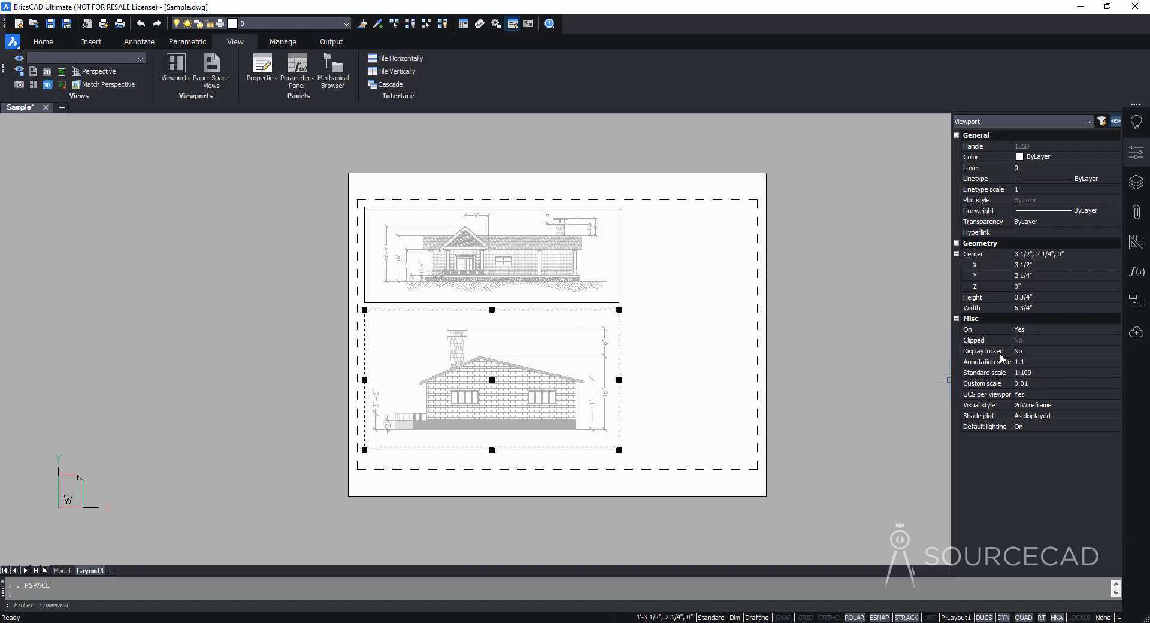
pyautogui.click(1046, 352)
pyautogui.click(1053, 352)
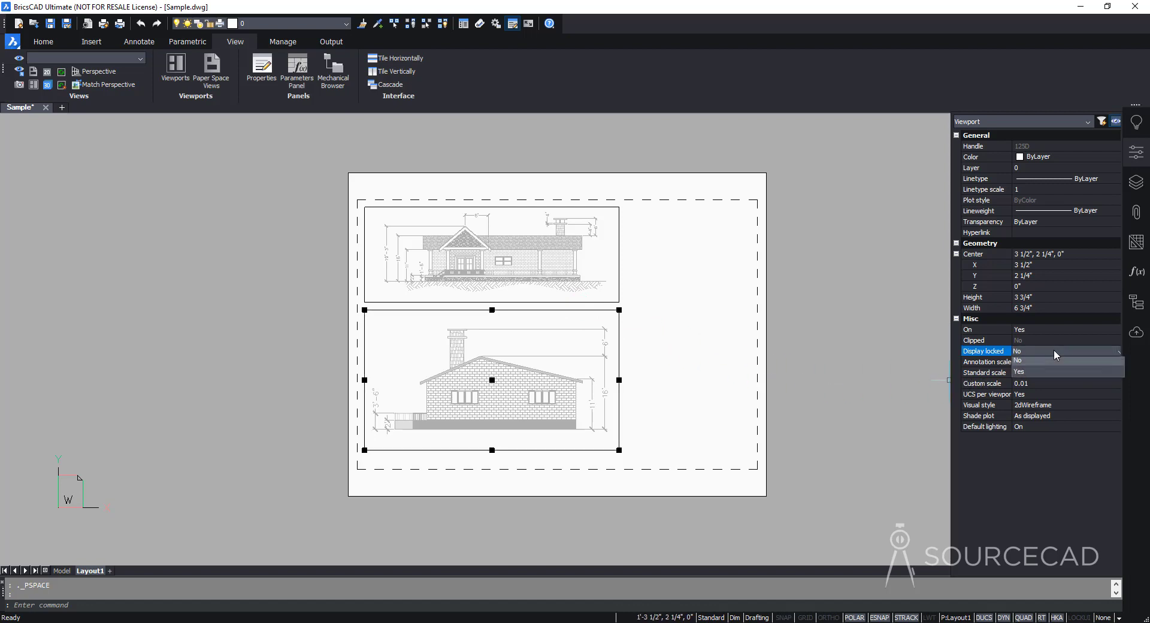
pyautogui.click(1047, 374)
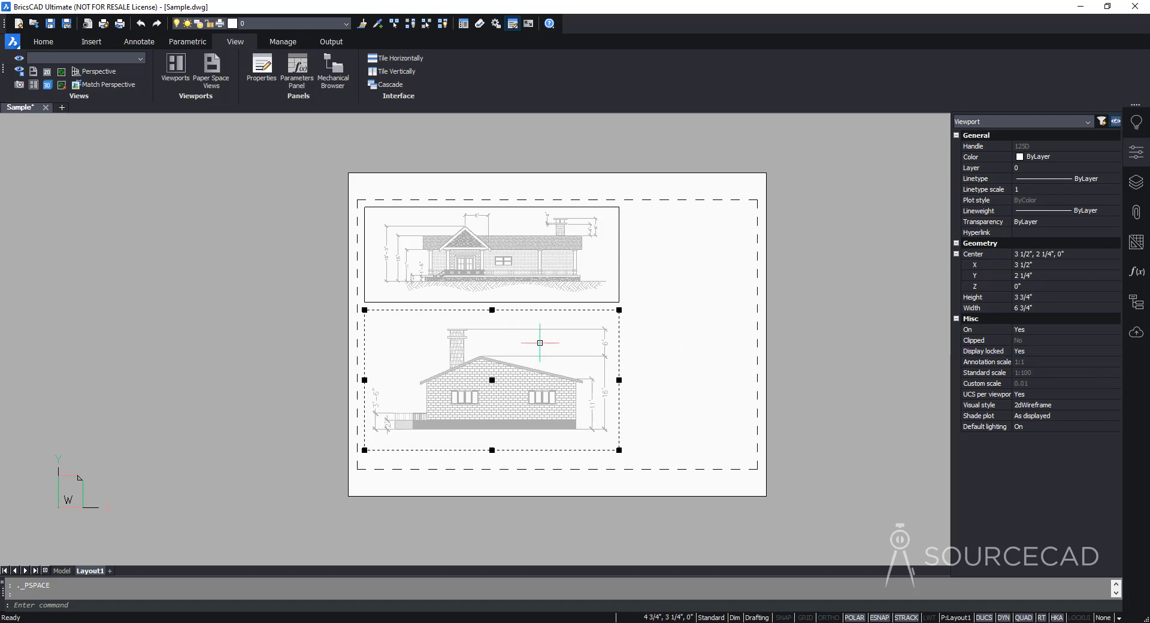
# - Check how zooming in and out behaves inside the locked side elevation viewport, and return to paper space
pyautogui.doubleClick(539, 342)
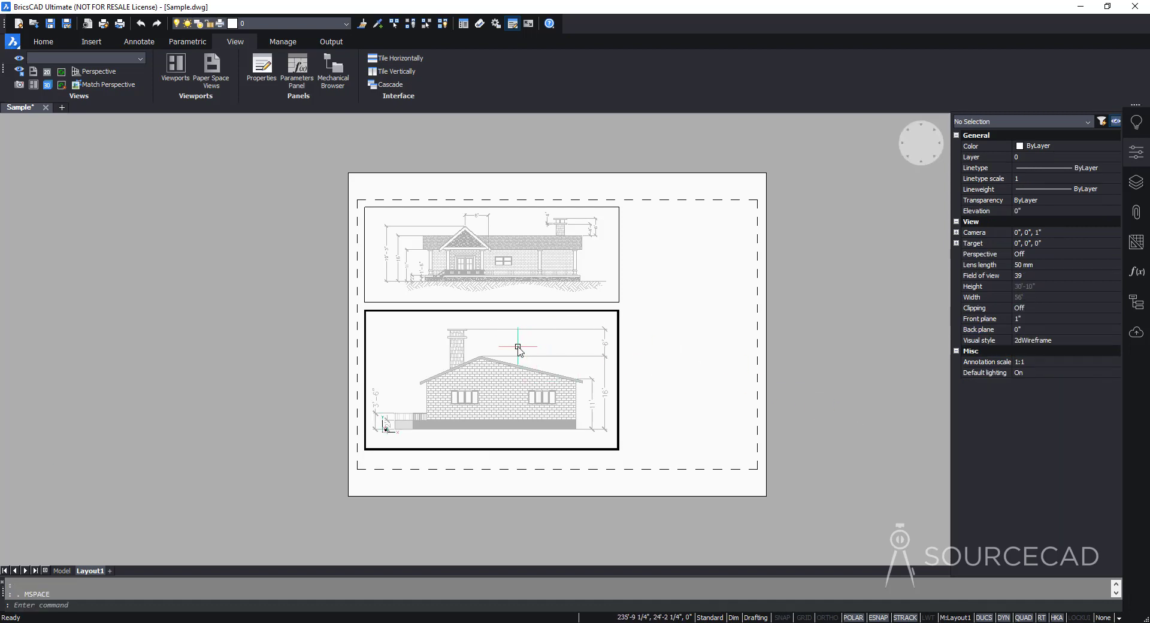
pyautogui.scroll(3, 518, 349)
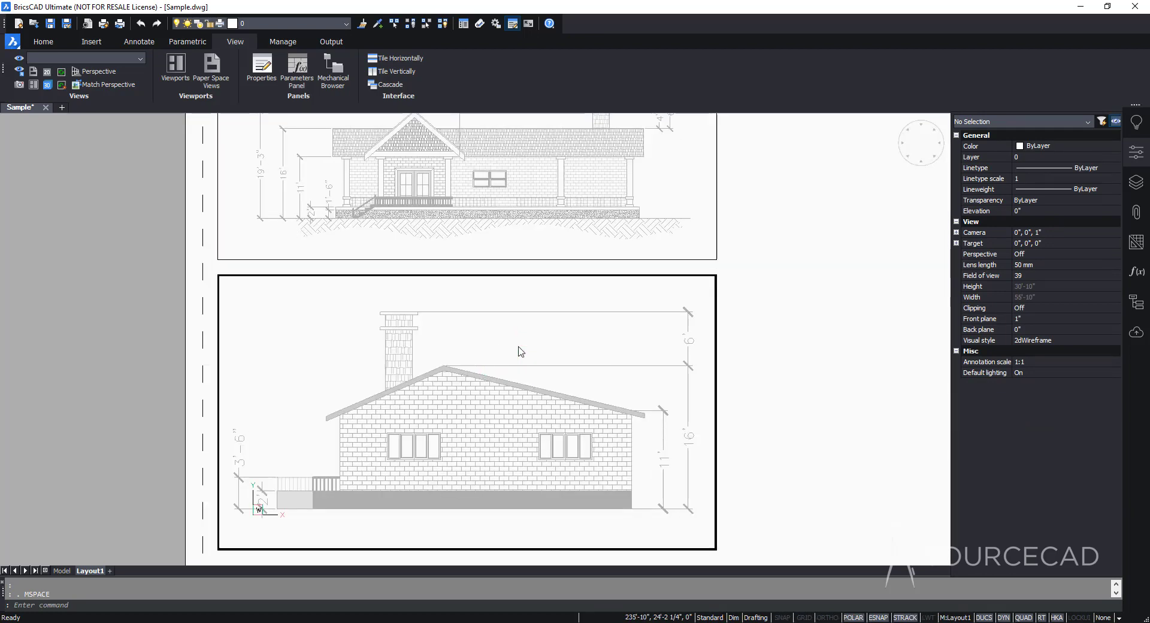
pyautogui.scroll(-3, 520, 351)
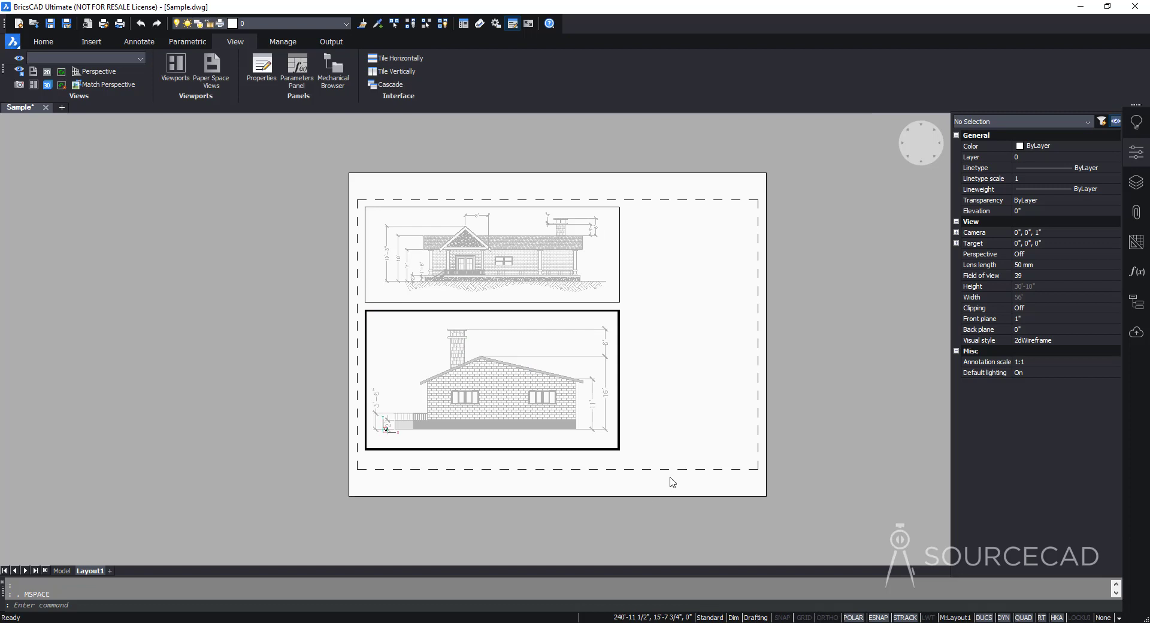
pyautogui.doubleClick(664, 325)
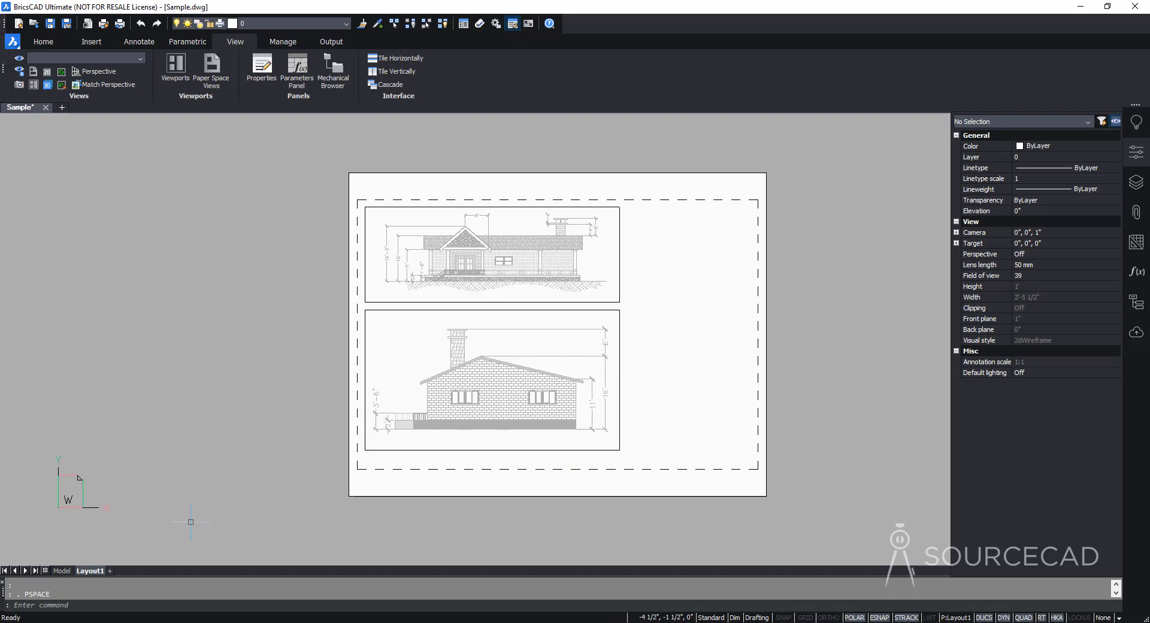
# - Rename Layout1 as elevations, and add and open a new layout
pyautogui.rightClick(93, 572)
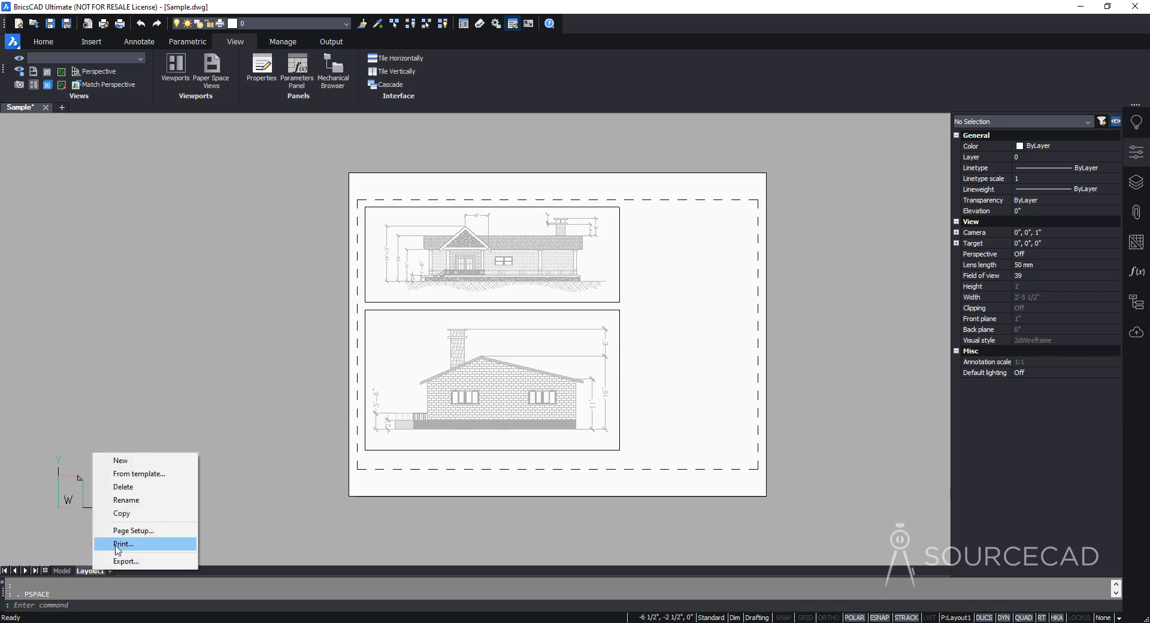
pyautogui.click(126, 499)
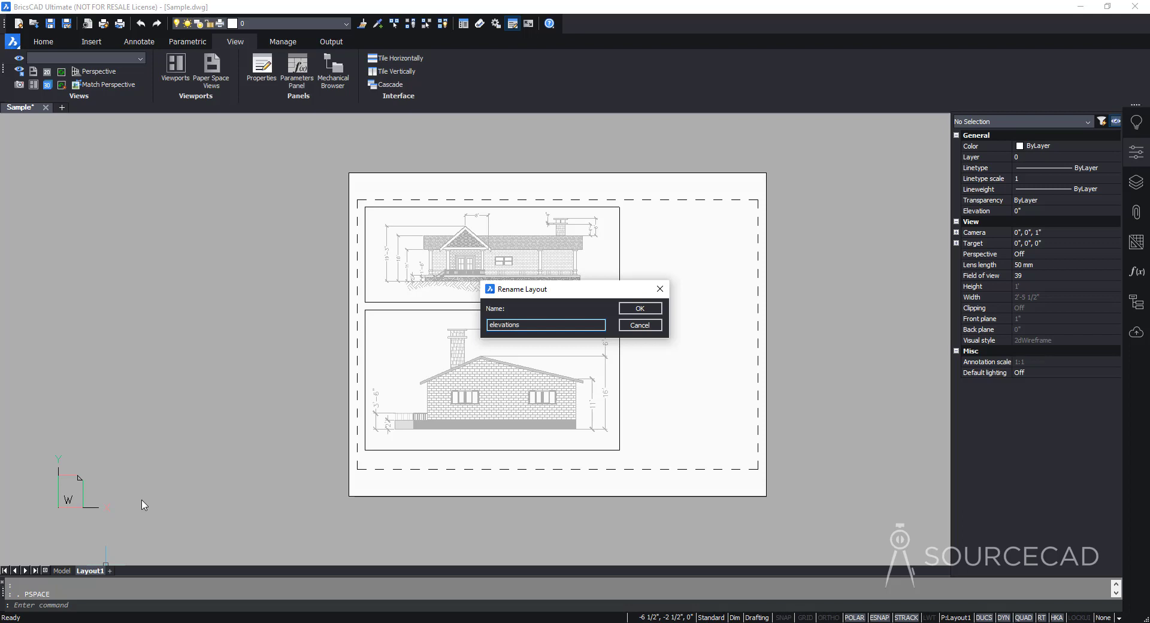
pyautogui.press('Return')
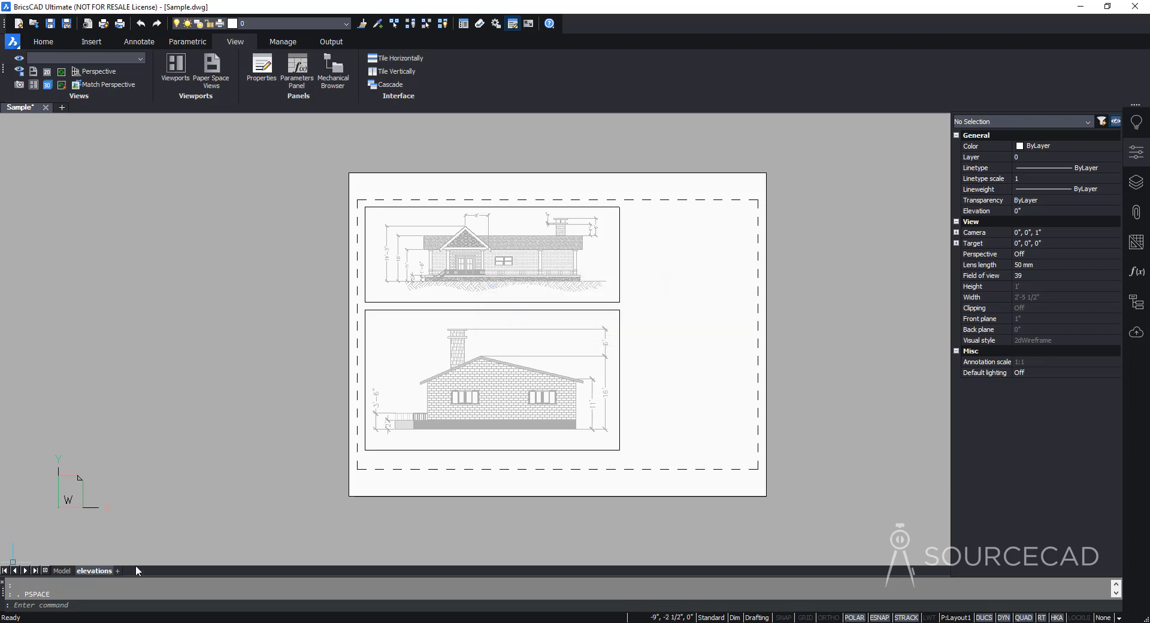
pyautogui.click(118, 571)
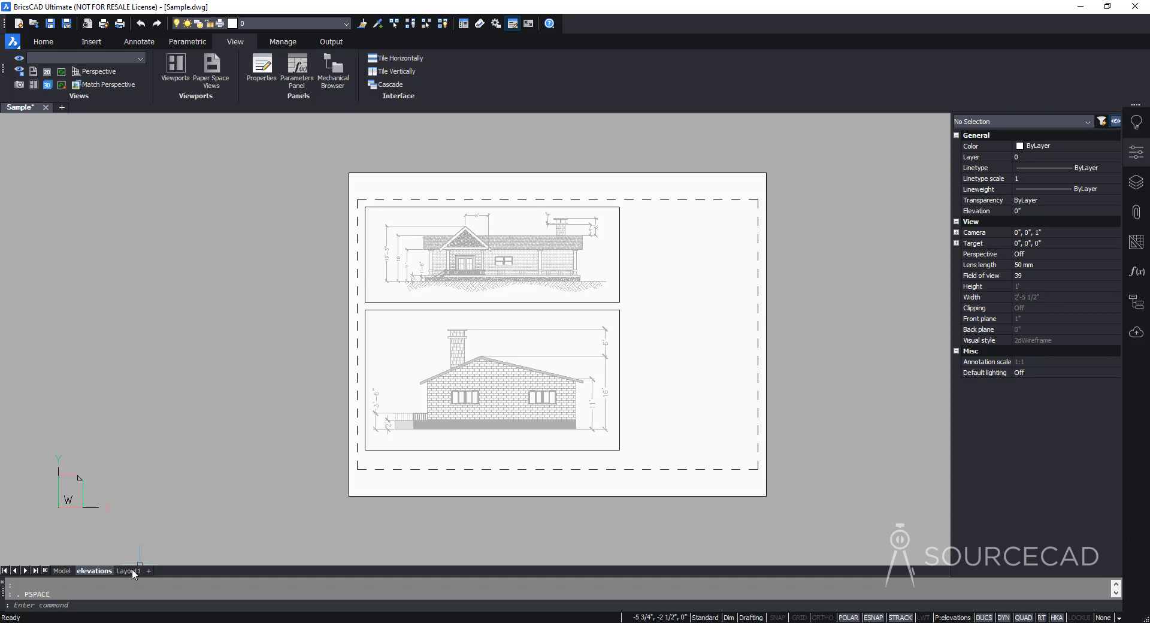
pyautogui.click(134, 572)
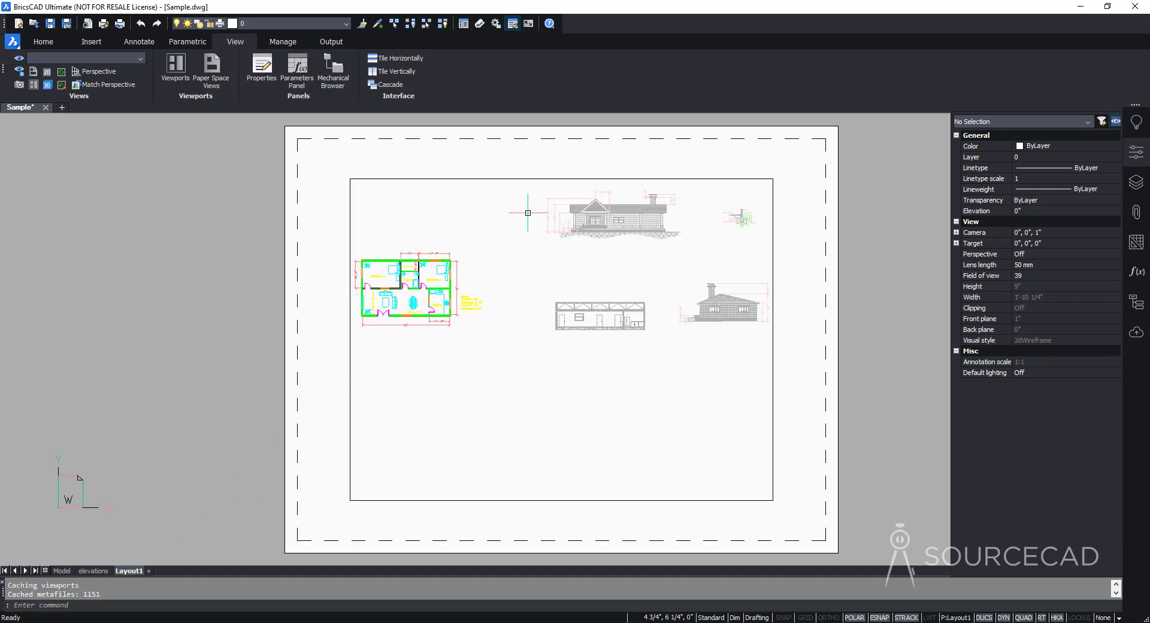
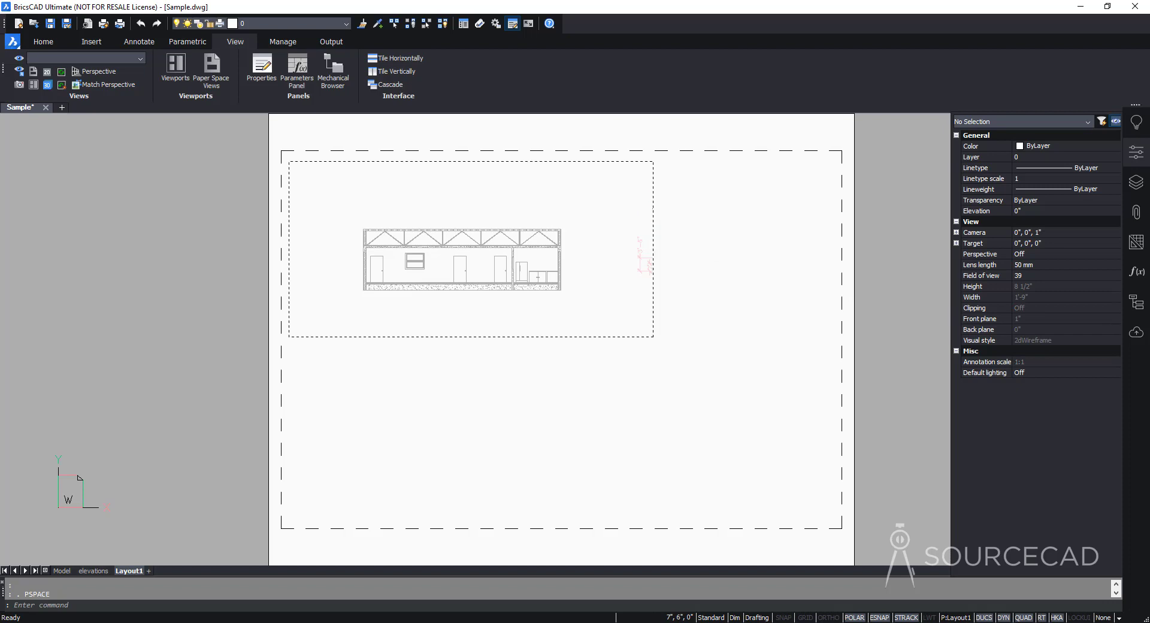
# - Set the house section viewport's standard scale to 1:100 and move the section fully inside the frame
pyautogui.click(1061, 372)
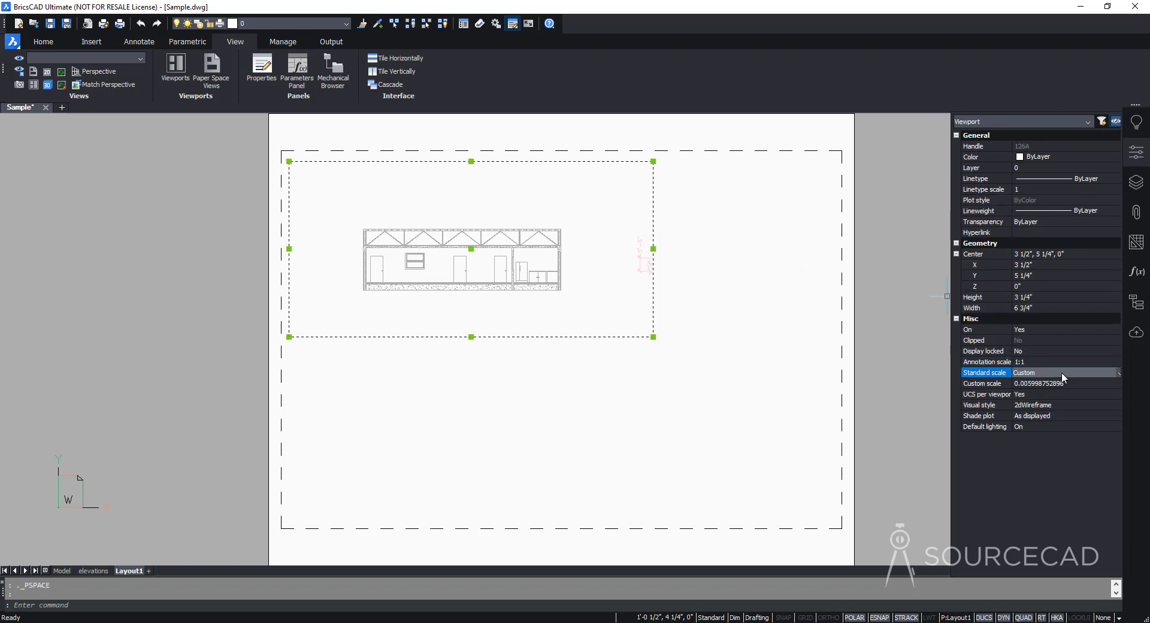
pyautogui.click(1063, 372)
pyautogui.click(1043, 532)
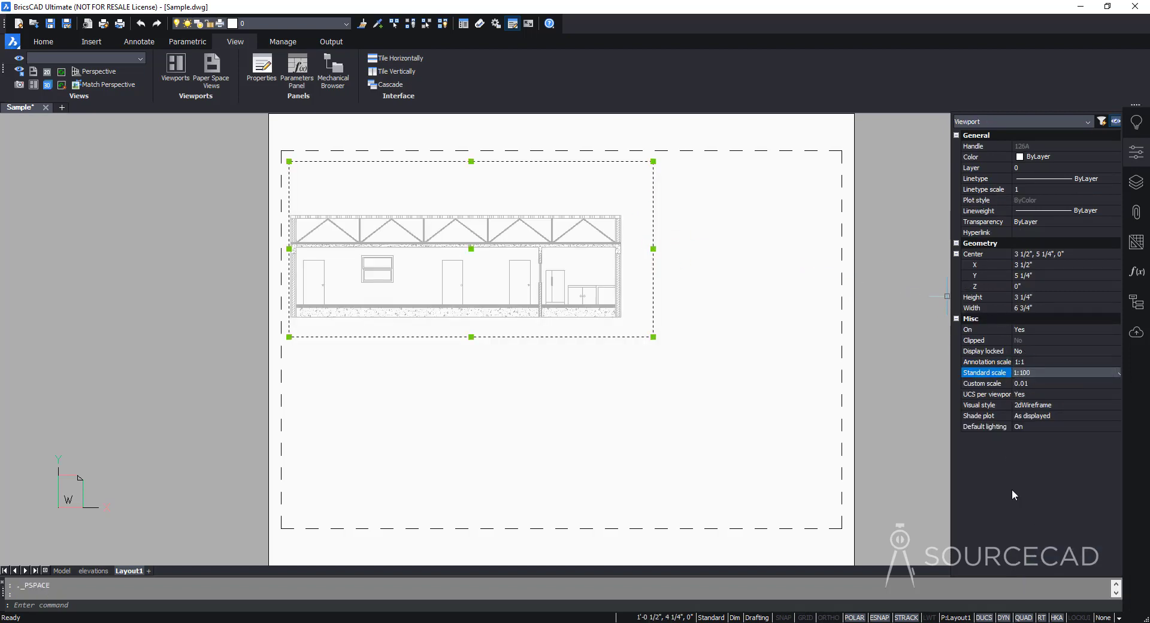
pyautogui.doubleClick(446, 196)
pyautogui.moveTo(450, 195); pyautogui.dragTo(461, 175, button='middle')
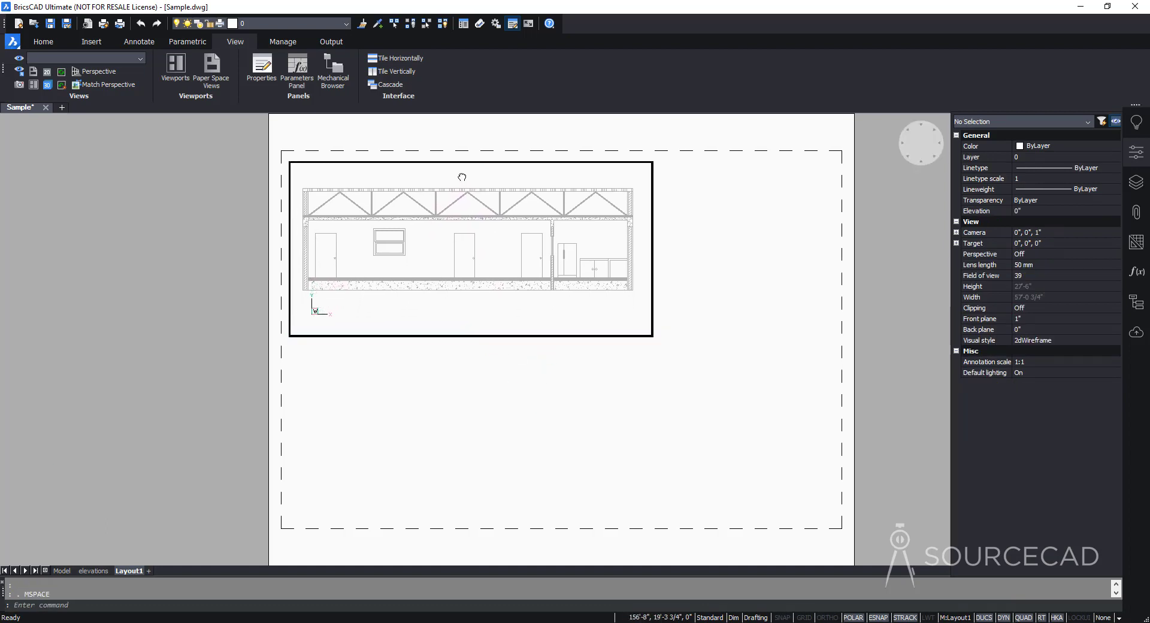
pyautogui.doubleClick(744, 245)
# - Shorten the house section viewport by raising its lower edge to just beneath the section drawing
pyautogui.click(542, 337)
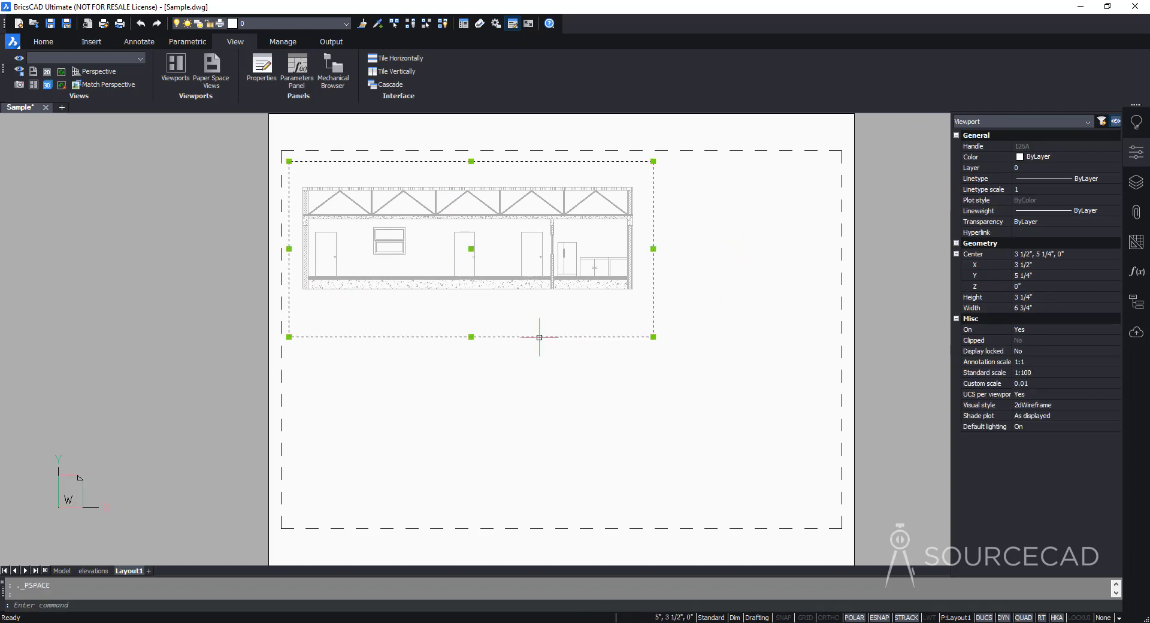
pyautogui.click(471, 336)
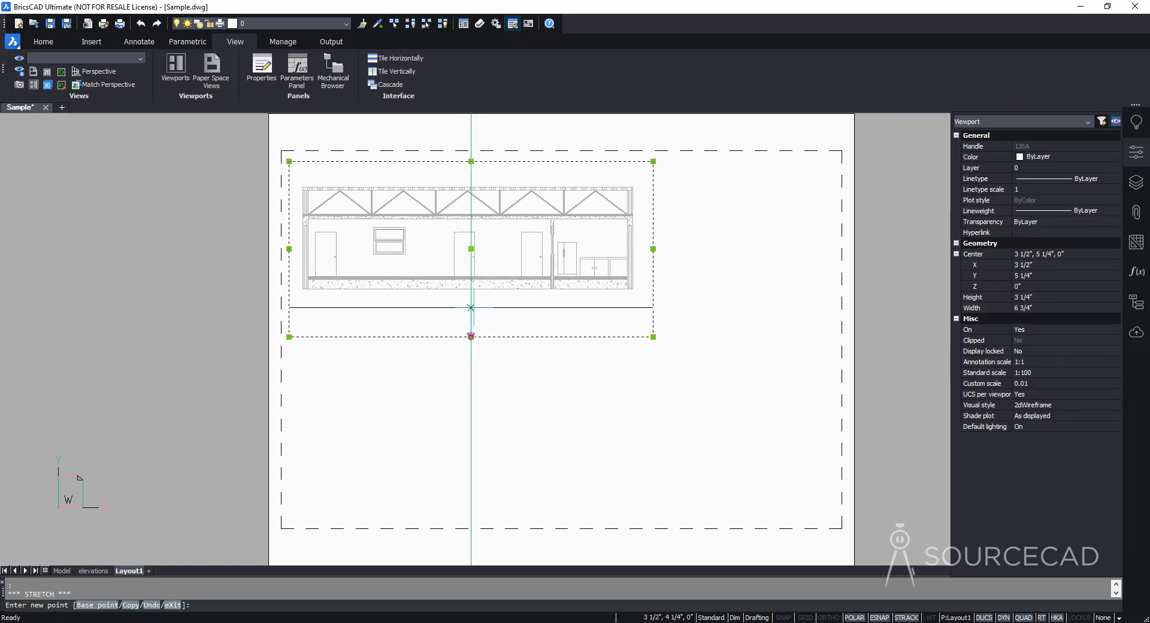
pyautogui.click(471, 307)
pyautogui.press('Escape')
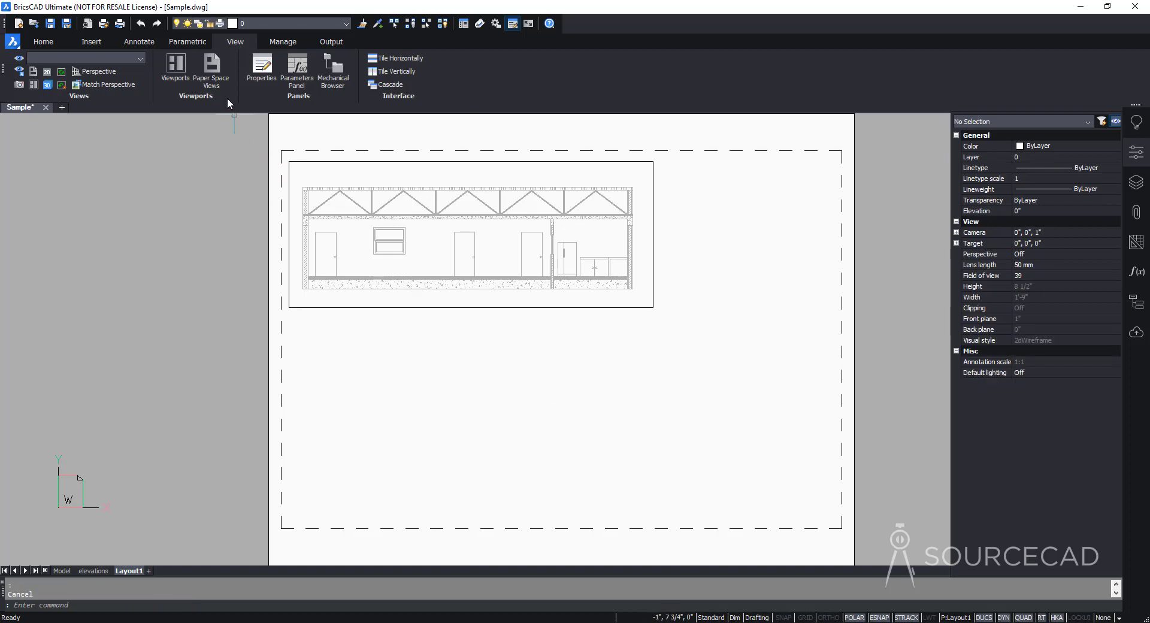
# - Create a viewport about 5" by 3 3/4" below the section viewport, frame the foundation detail in it, and return to paper space
pyautogui.click(214, 68)
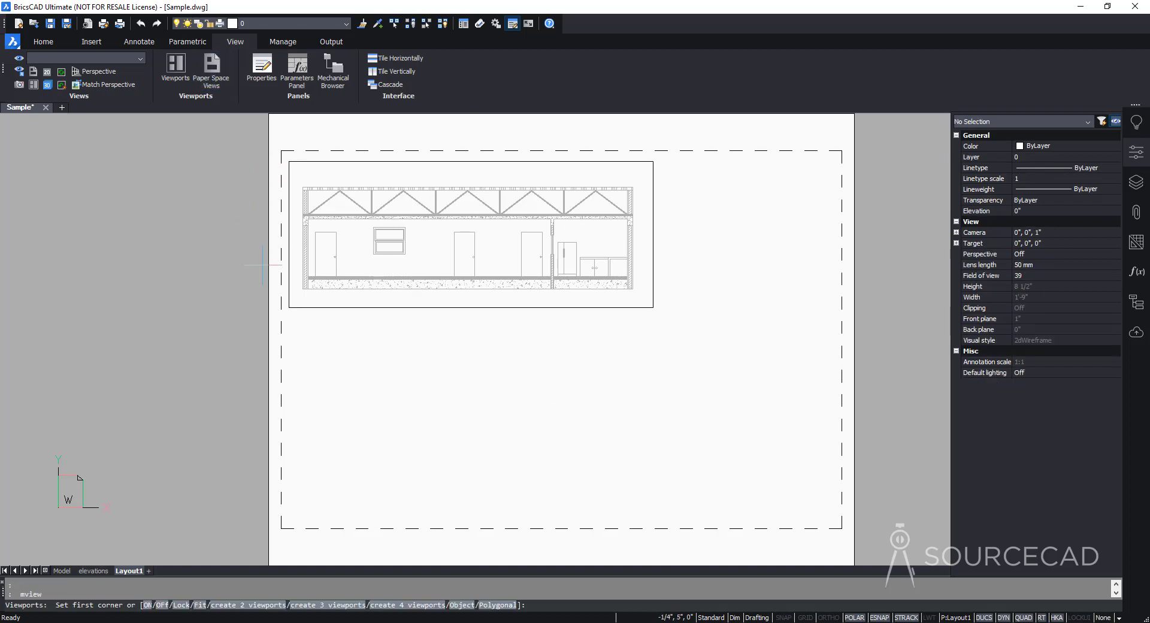
pyautogui.click(293, 321)
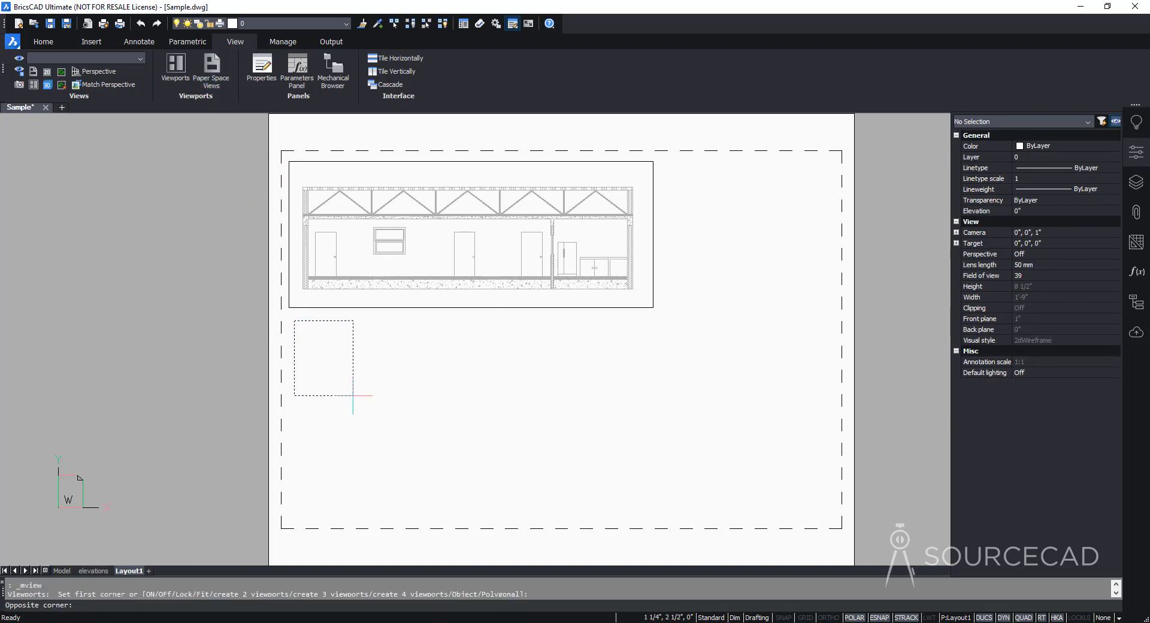
pyautogui.click(557, 518)
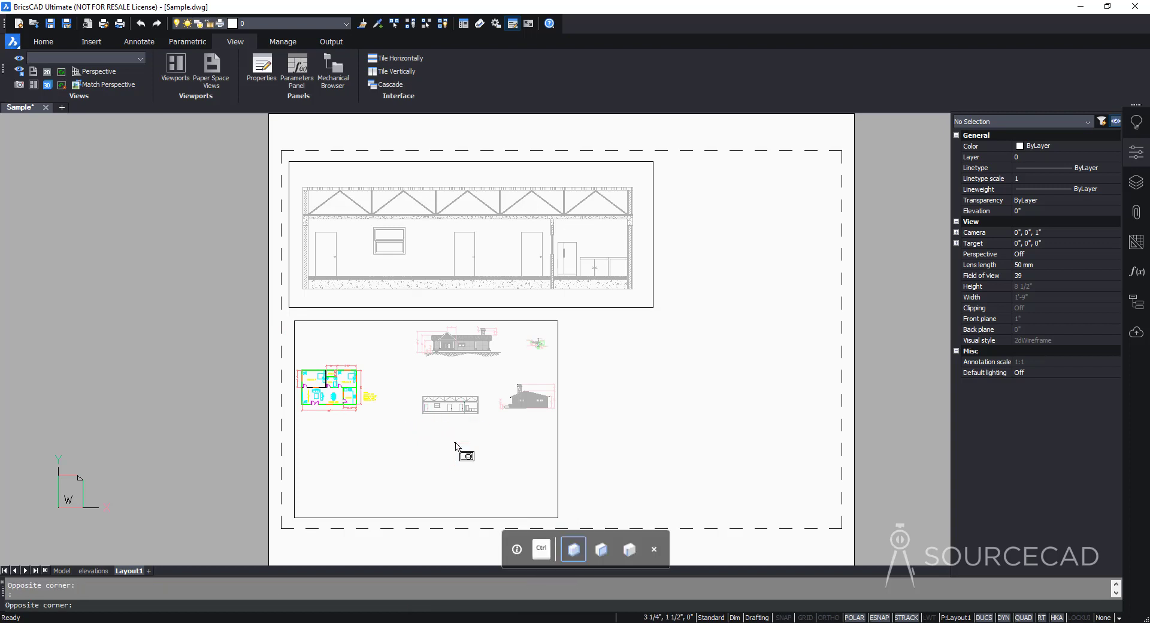
pyautogui.doubleClick(443, 420)
pyautogui.scroll(5, 421, 413)
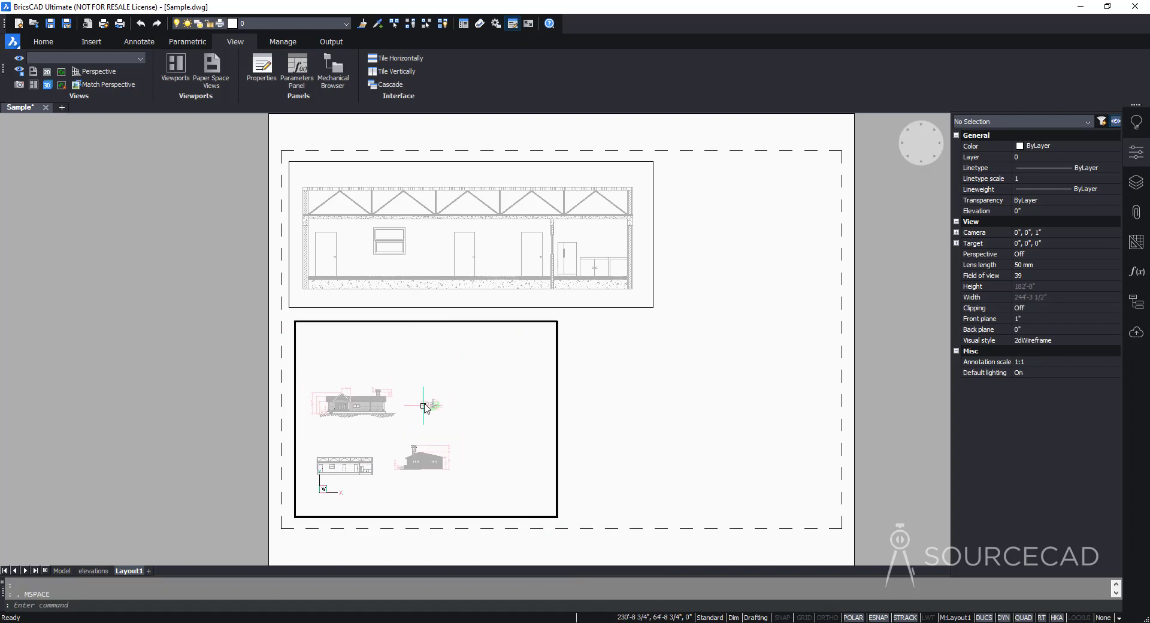
pyautogui.scroll(10, 421, 413)
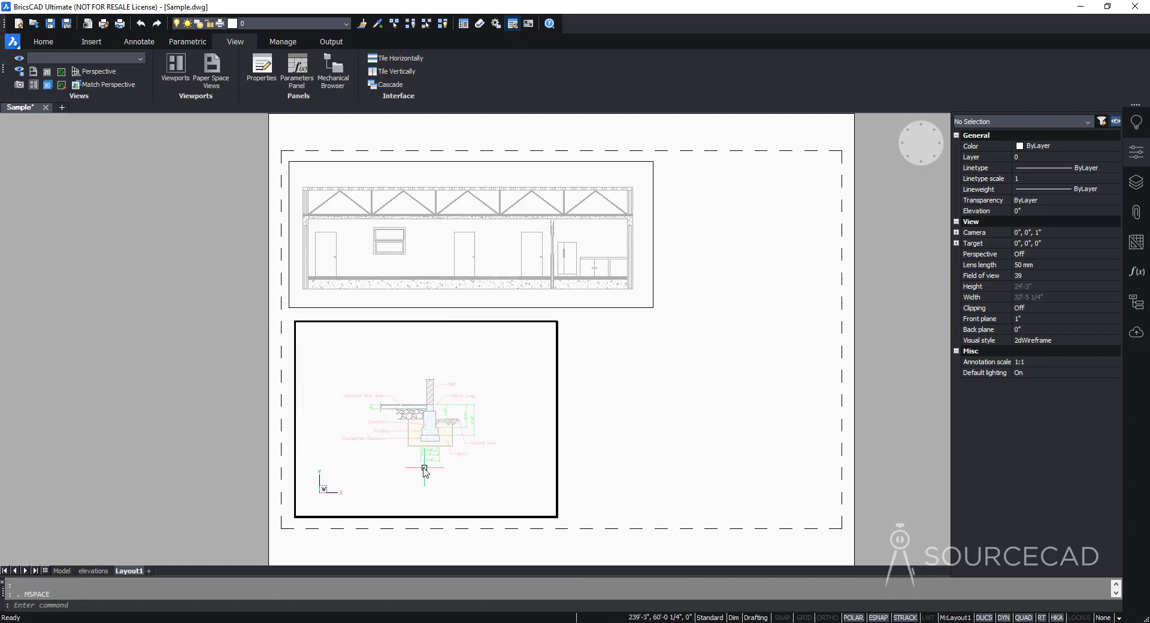
pyautogui.doubleClick(731, 407)
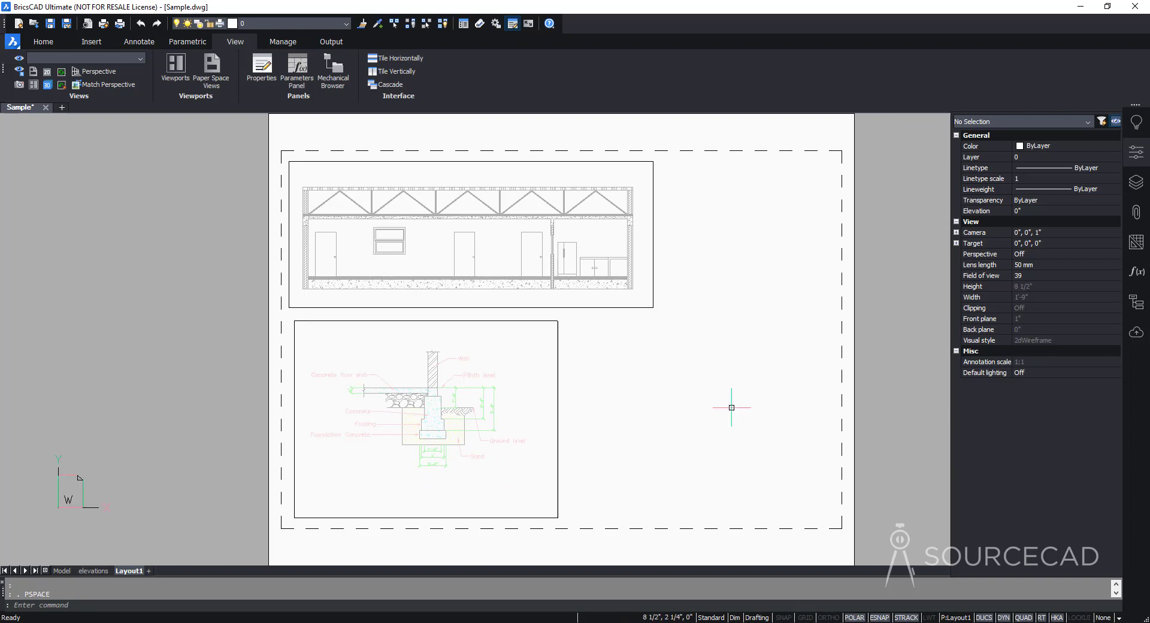
# - Set the foundation detail viewport's standard scale to 1:50
pyautogui.click(558, 349)
pyautogui.click(558, 349)
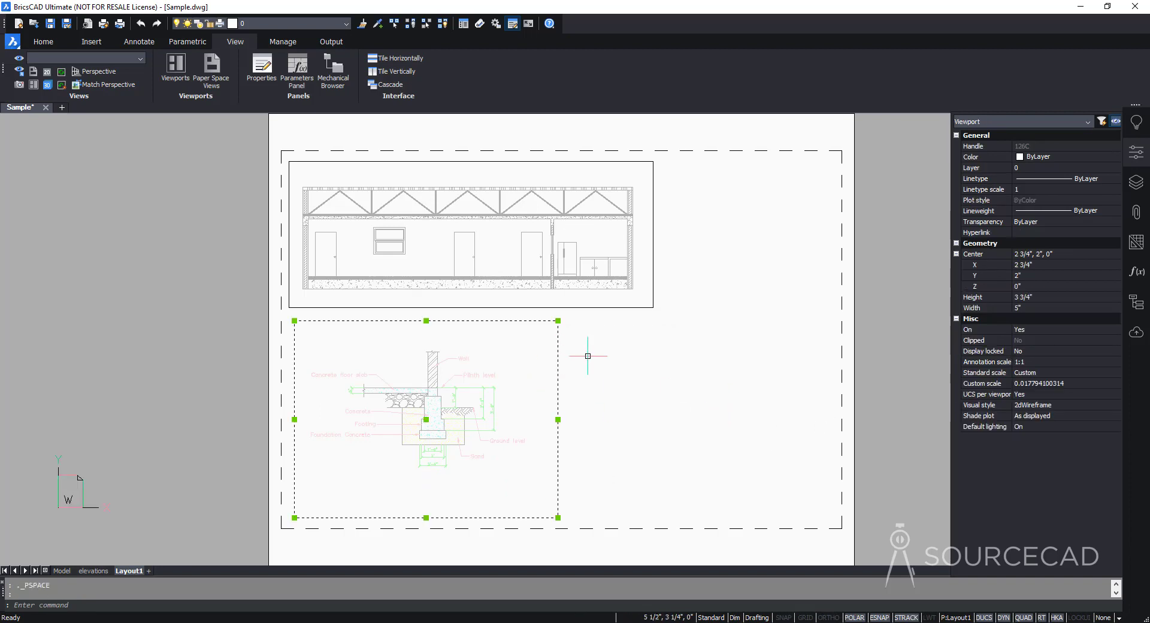
pyautogui.click(1059, 371)
pyautogui.click(1060, 373)
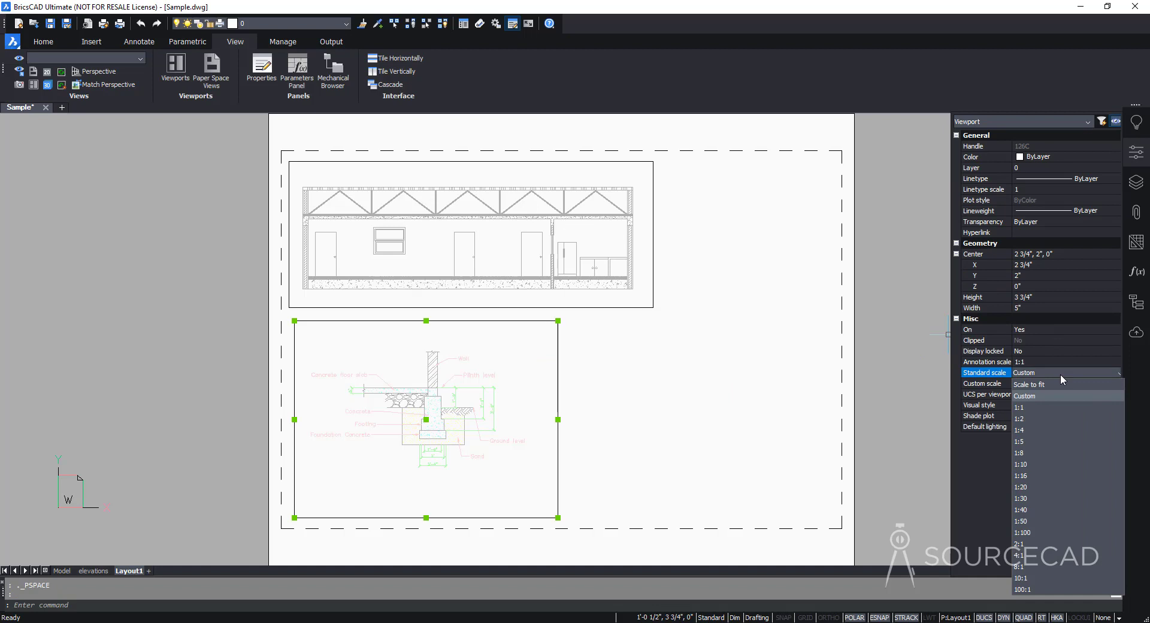
pyautogui.click(1055, 520)
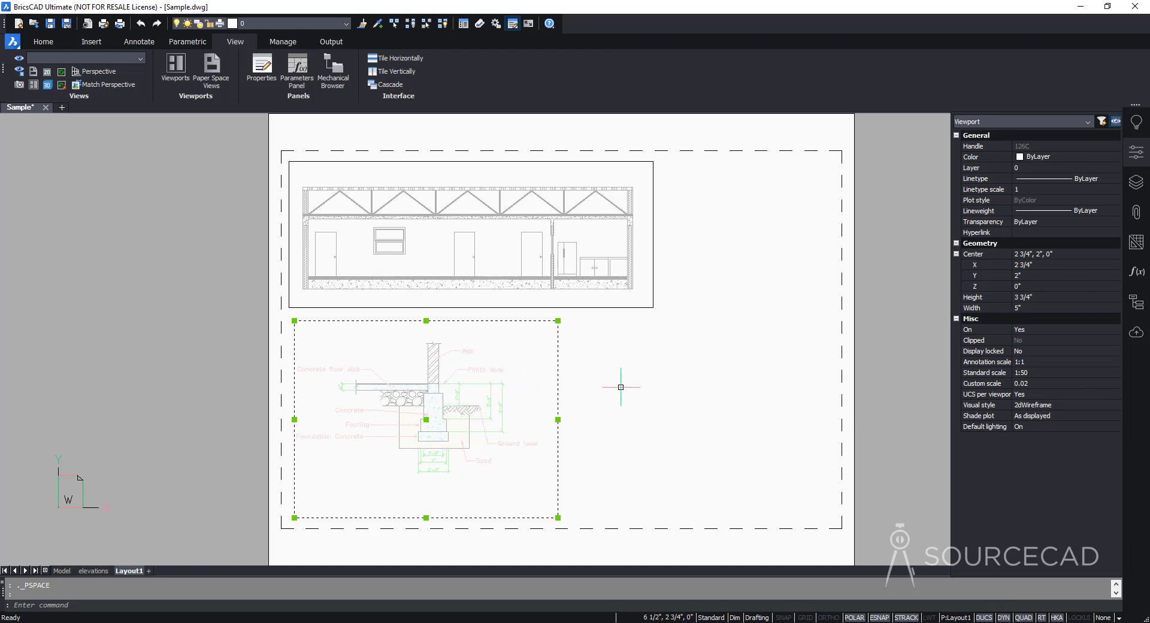
# - Lock the display of both the house section and foundation detail viewports
pyautogui.click(598, 307)
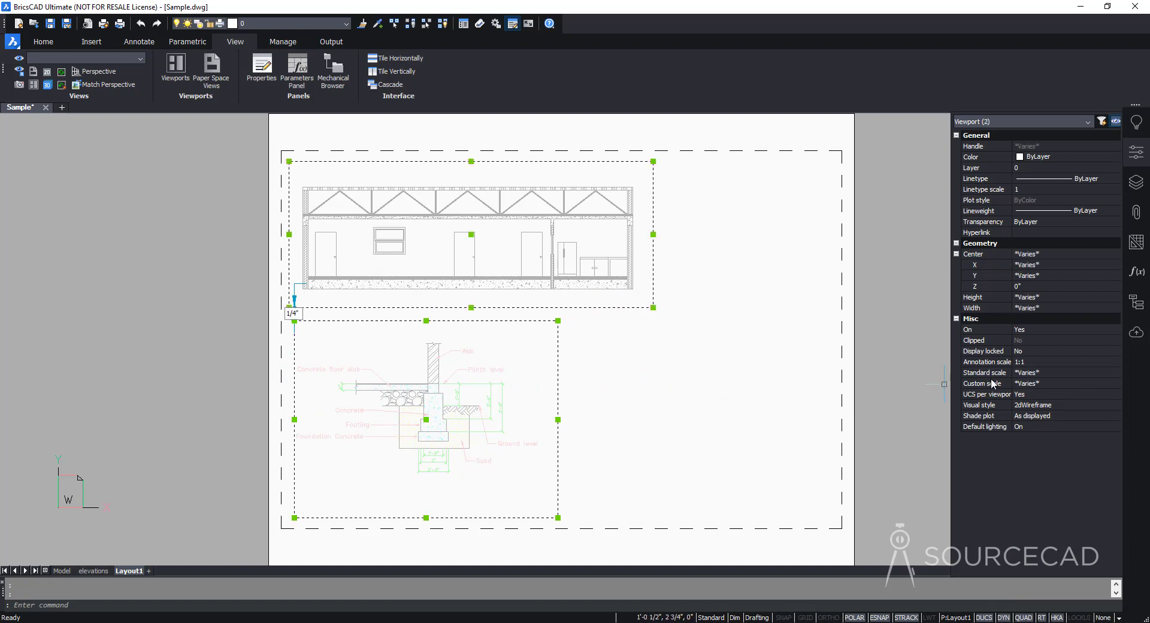
pyautogui.click(1048, 351)
pyautogui.click(1048, 351)
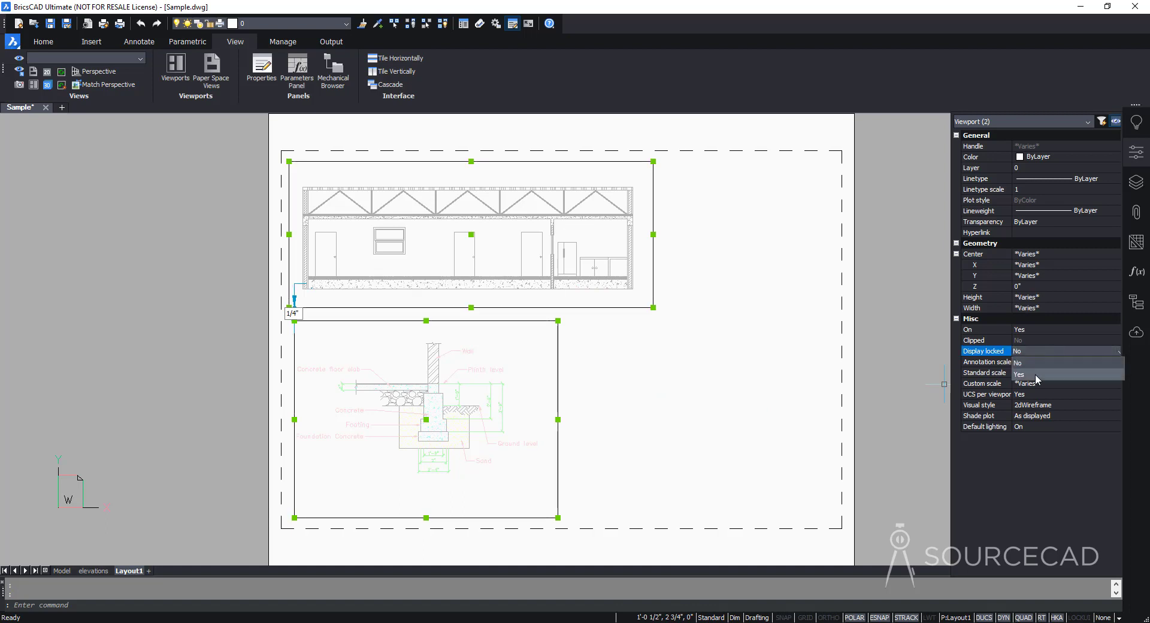
pyautogui.click(1033, 375)
pyautogui.press('Escape')
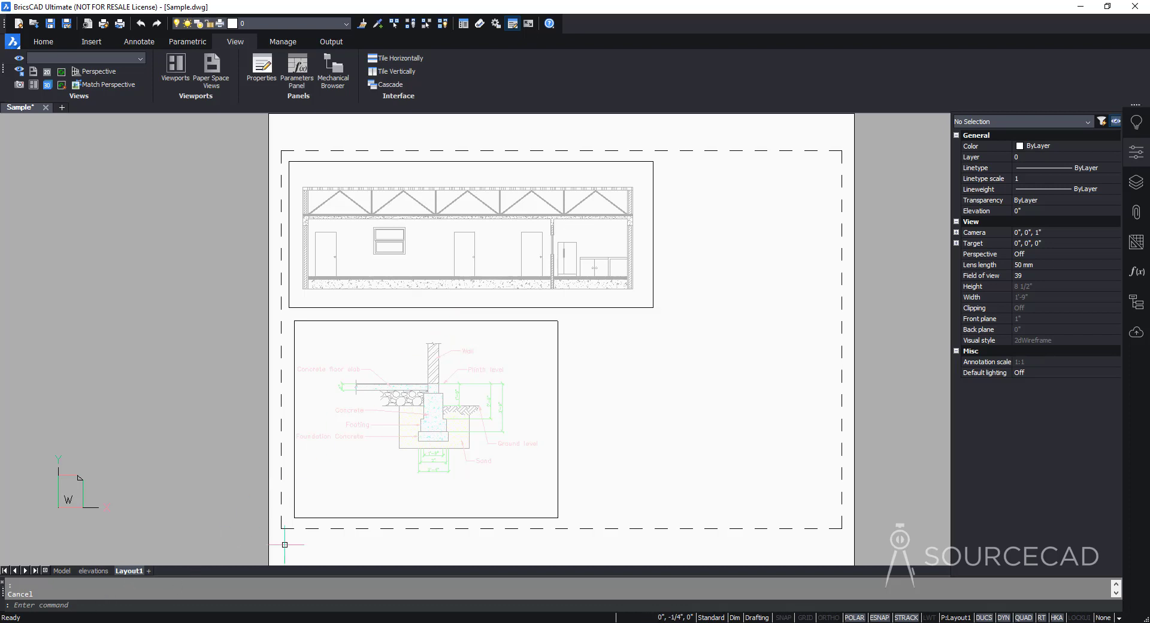
# - Rename Layout1 as section
pyautogui.rightClick(126, 571)
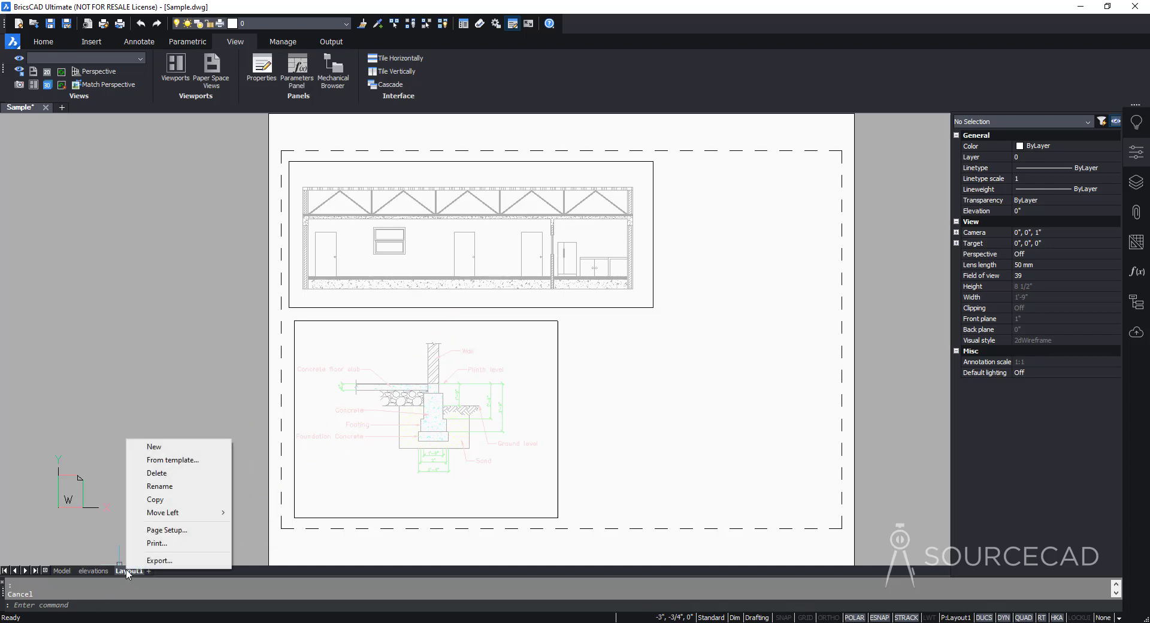
pyautogui.click(172, 487)
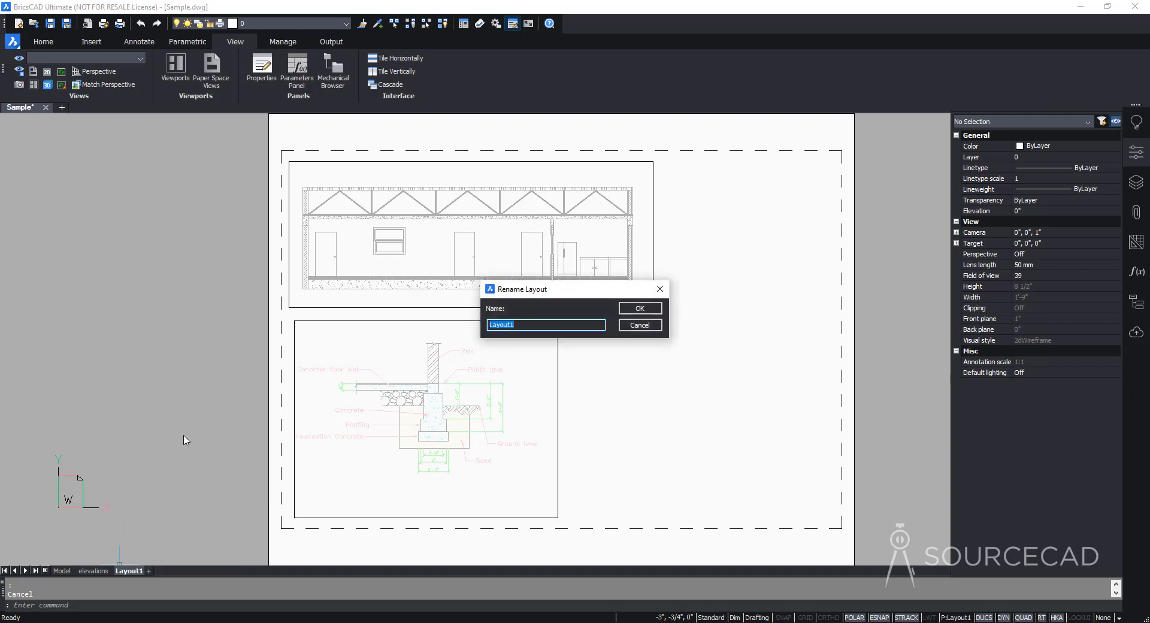
pyautogui.write('section')
pyautogui.press('Return')
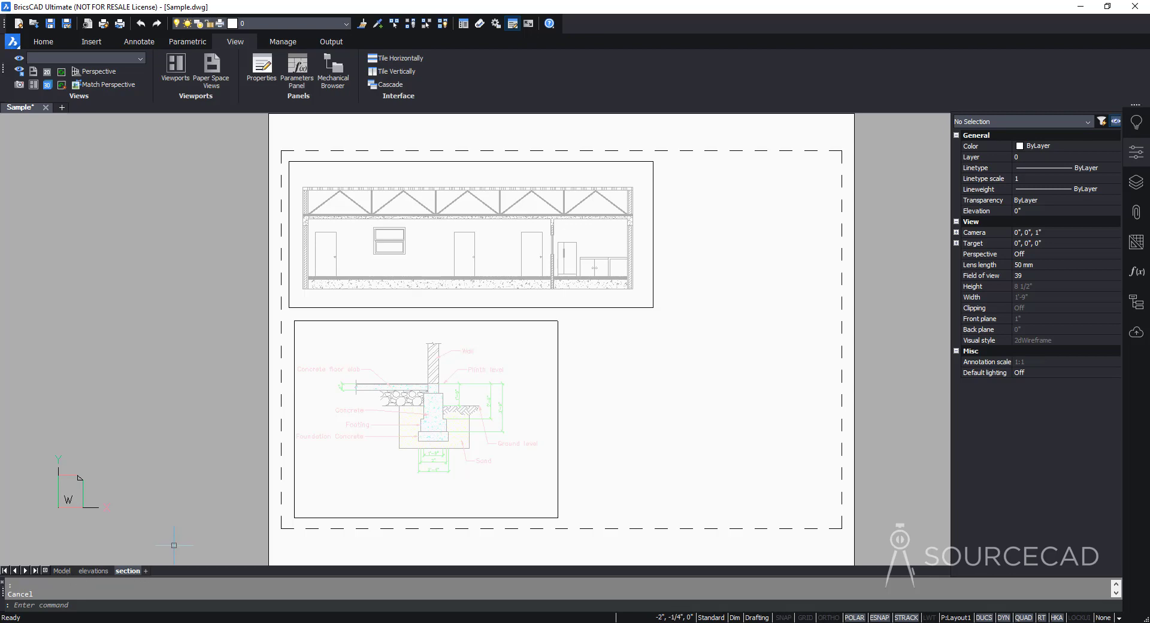
# - Open the page setup for model space and choose Print As PDF.pc3 as the plotter
pyautogui.click(63, 570)
pyautogui.moveTo(379, 352); pyautogui.dragTo(507, 343, button='middle')
pyautogui.scroll(3, 506, 343)
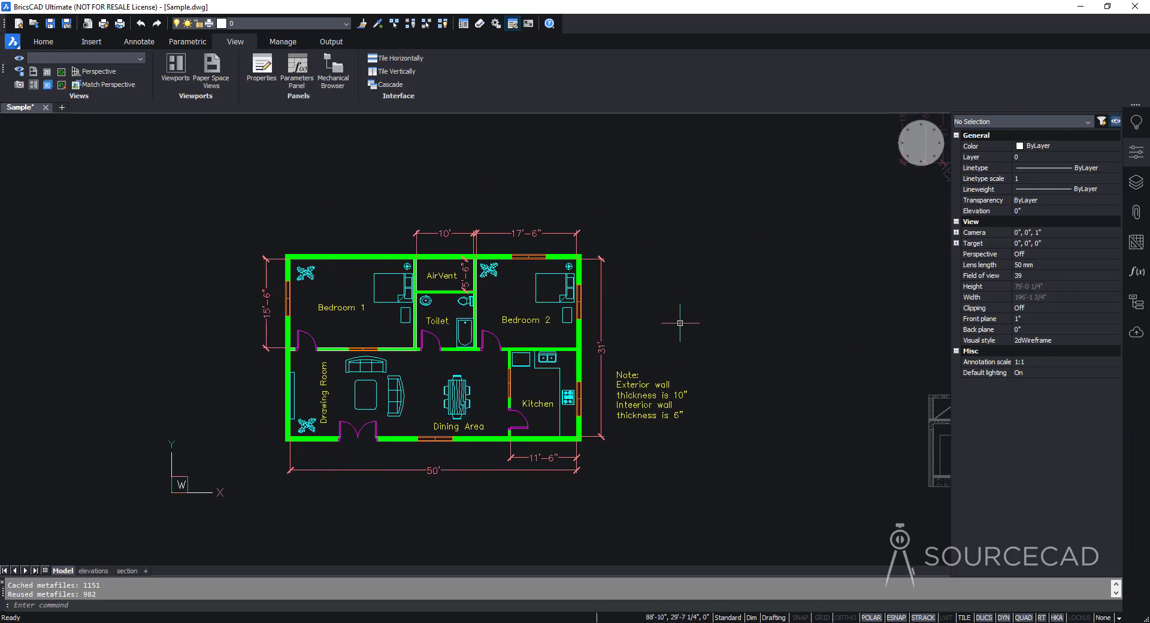
pyautogui.moveTo(695, 312); pyautogui.dragTo(708, 300, button='middle')
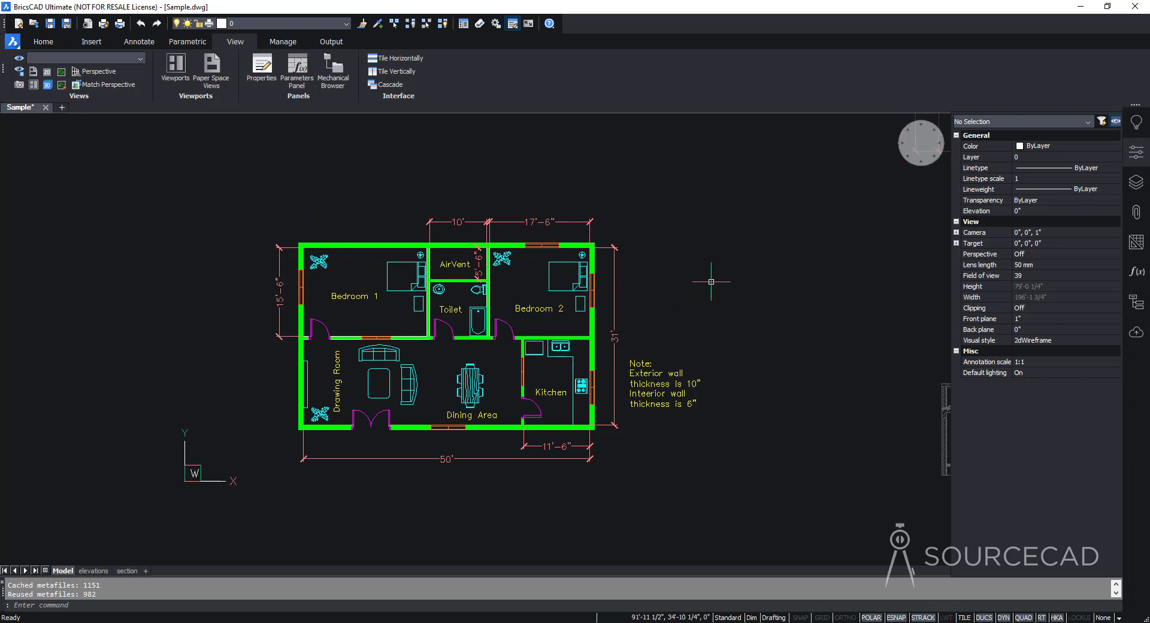
pyautogui.rightClick(64, 571)
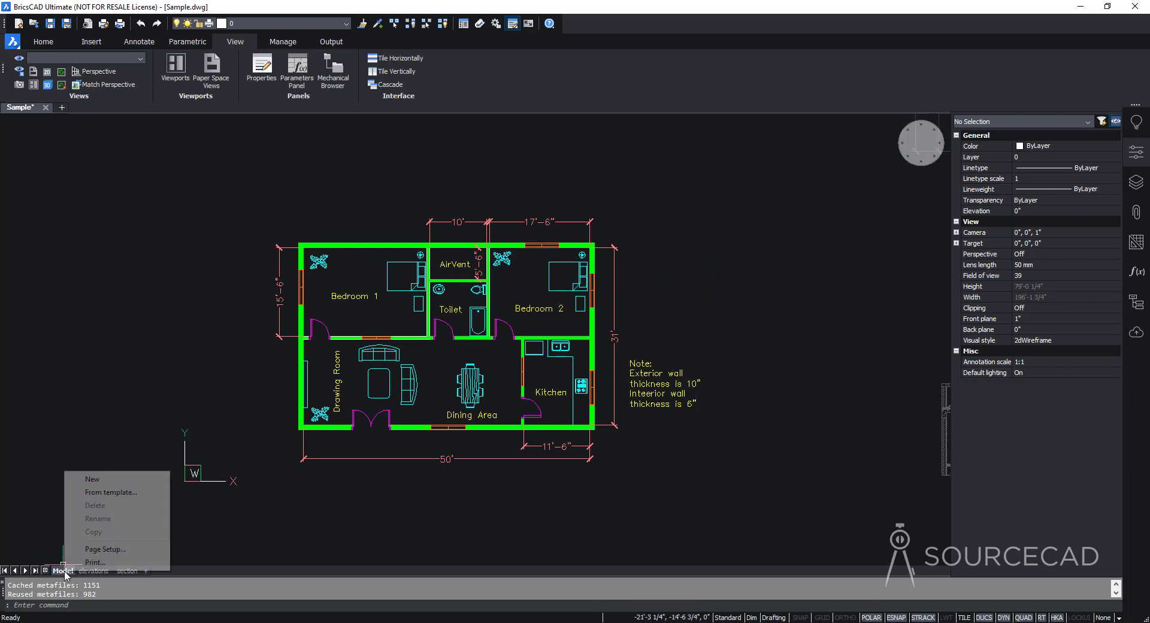
pyautogui.click(105, 549)
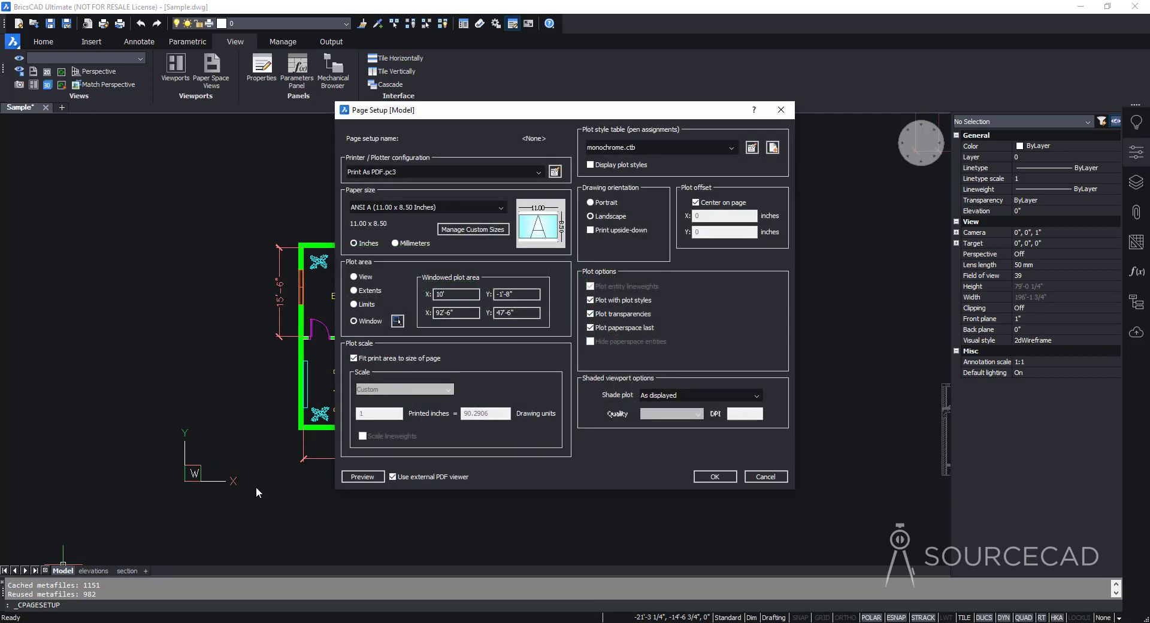
pyautogui.click(418, 171)
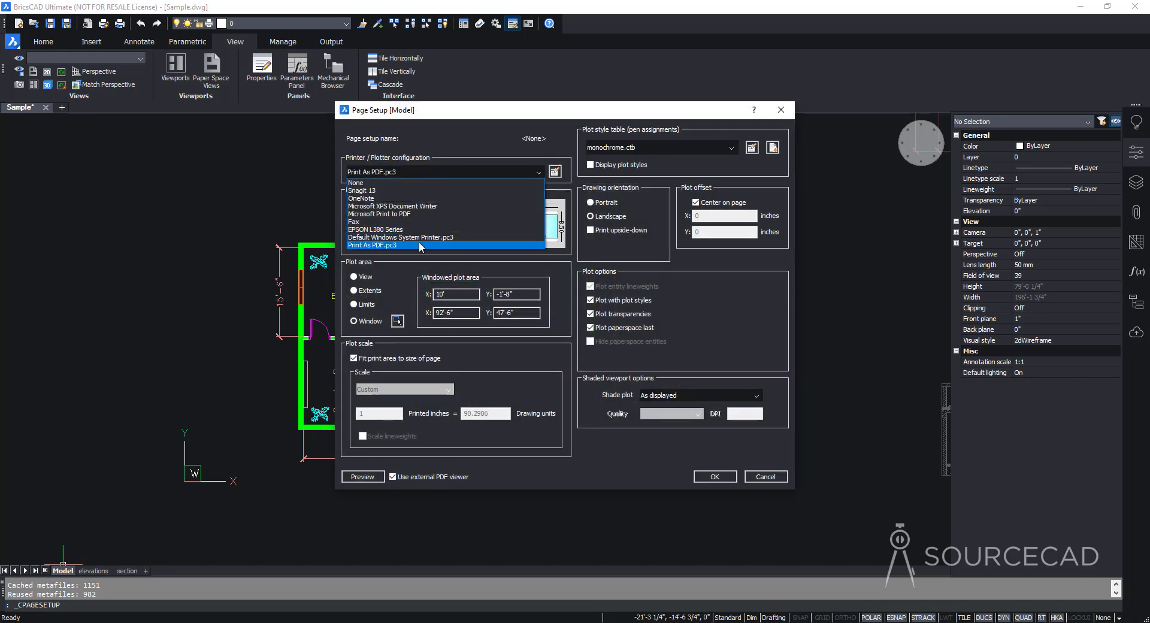
pyautogui.click(420, 245)
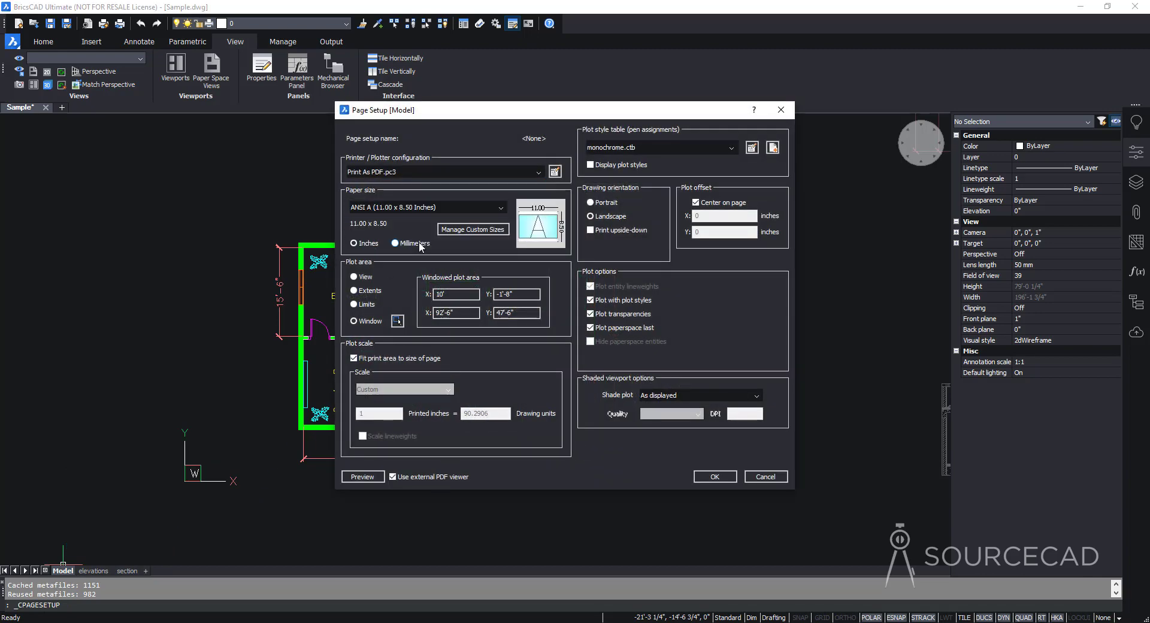
pyautogui.click(440, 174)
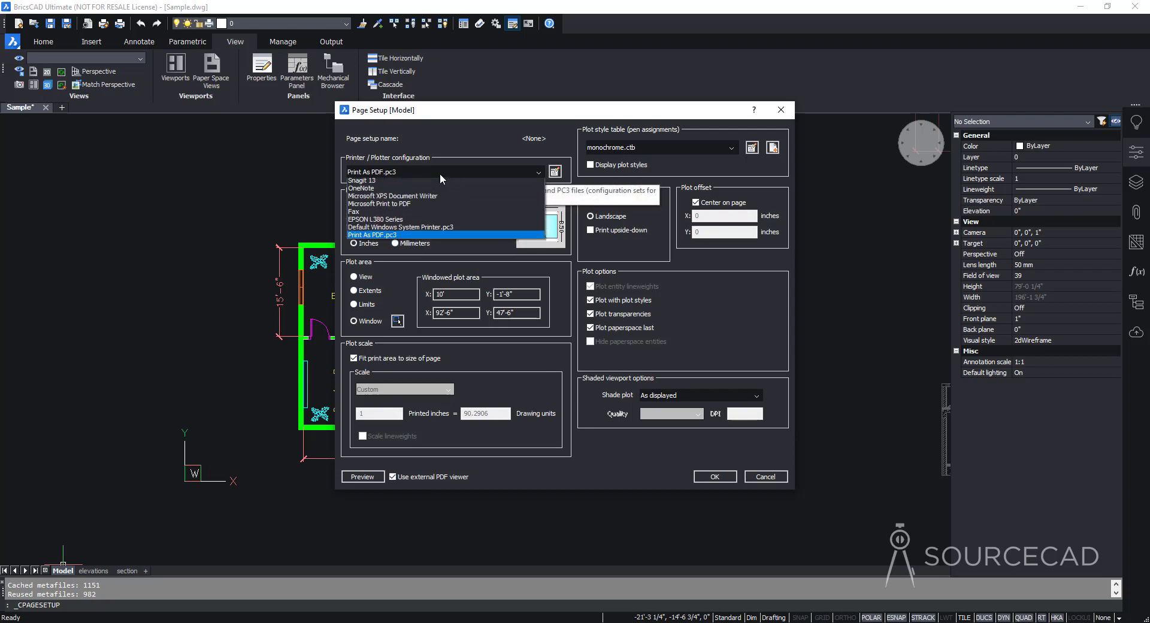
pyautogui.click(440, 175)
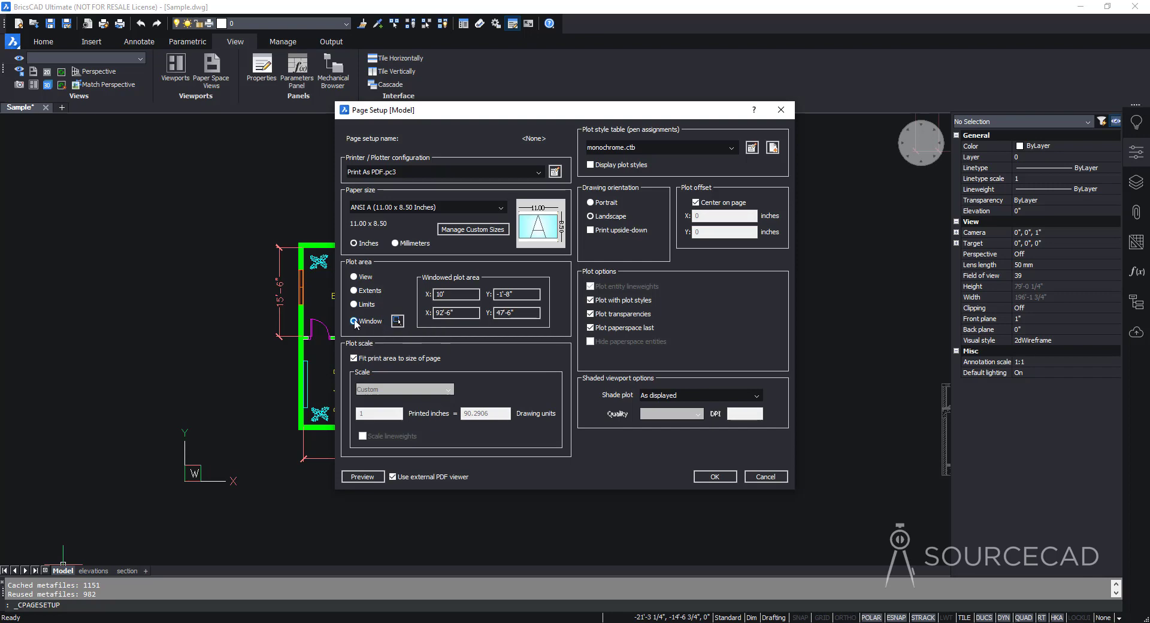
# - Redefine the plot window around the whole floor plan, including its dimensions and note, and accept the page setup
pyautogui.click(397, 321)
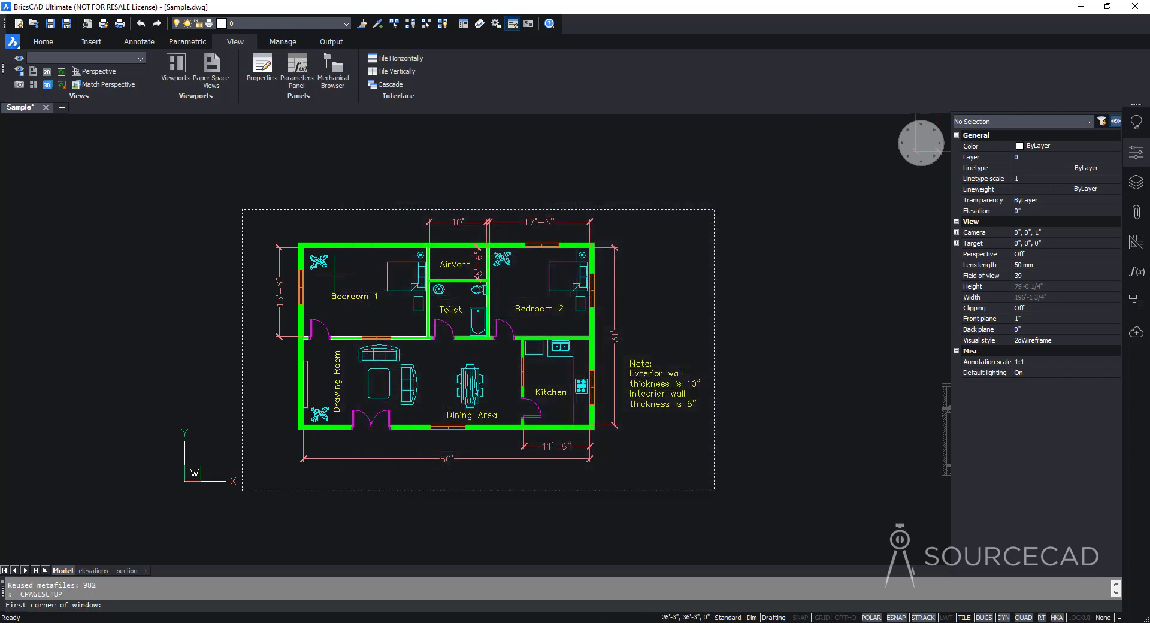
pyautogui.click(256, 213)
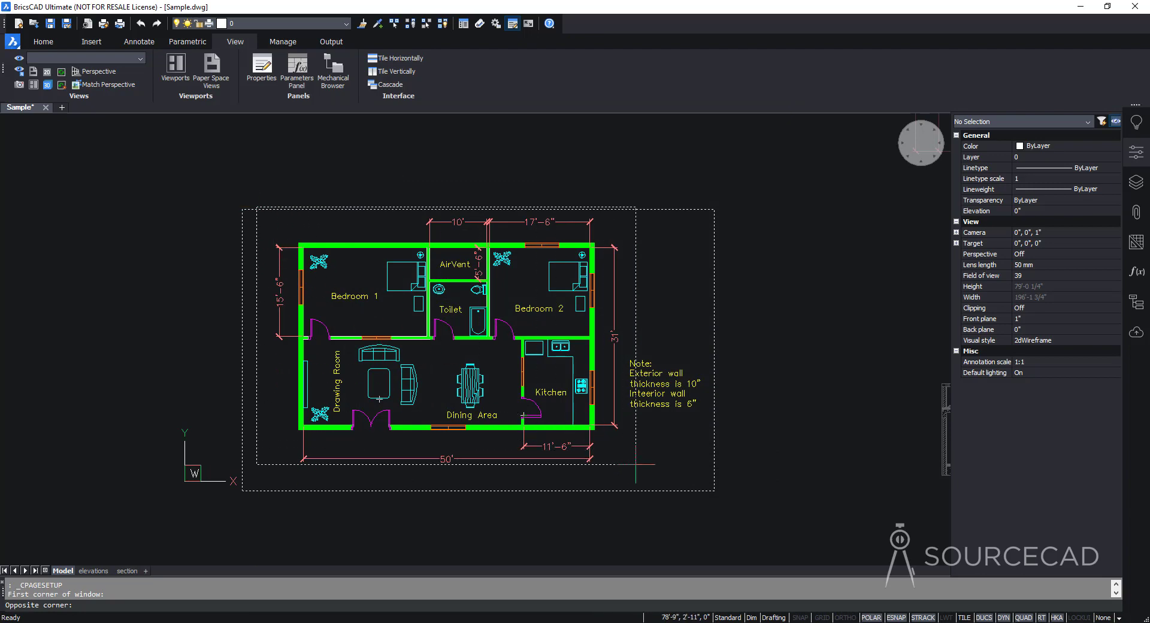
pyautogui.click(709, 492)
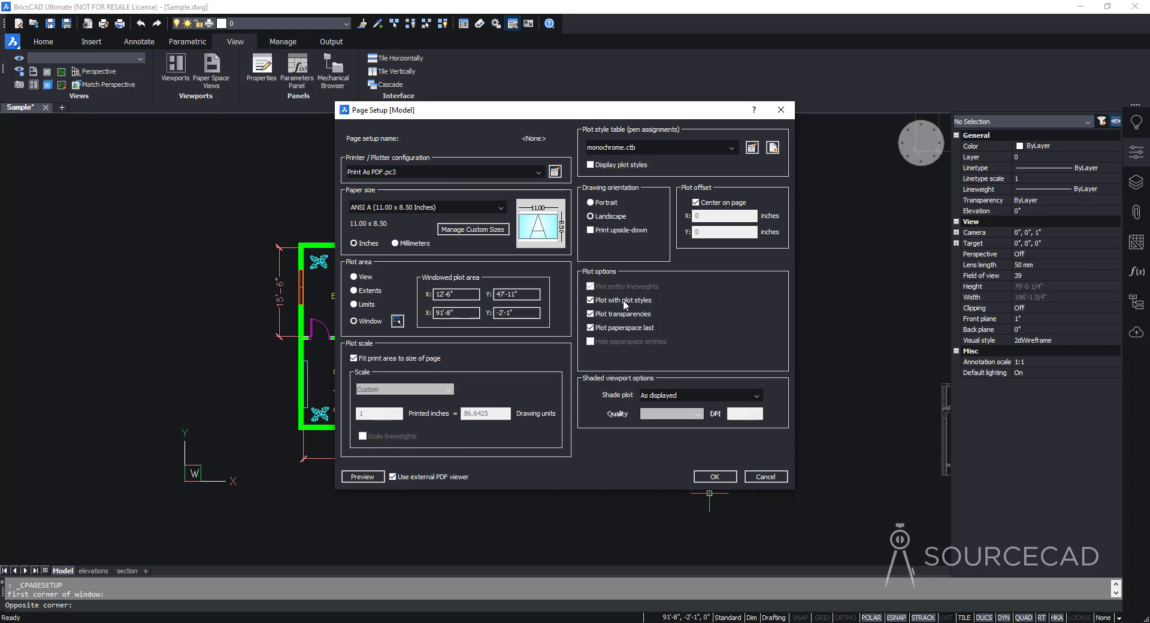
pyautogui.click(612, 316)
pyautogui.click(714, 477)
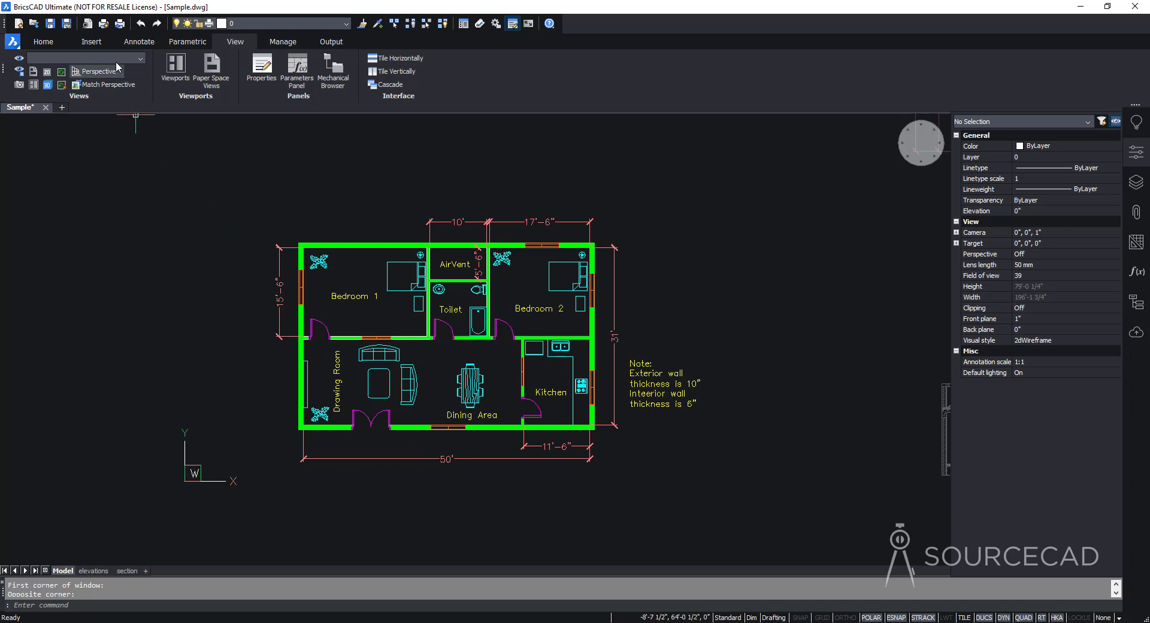
# - Print the floor plan to Sample-Model.pdf on the Desktop, and open that PDF from the desktop
pyautogui.click(104, 25)
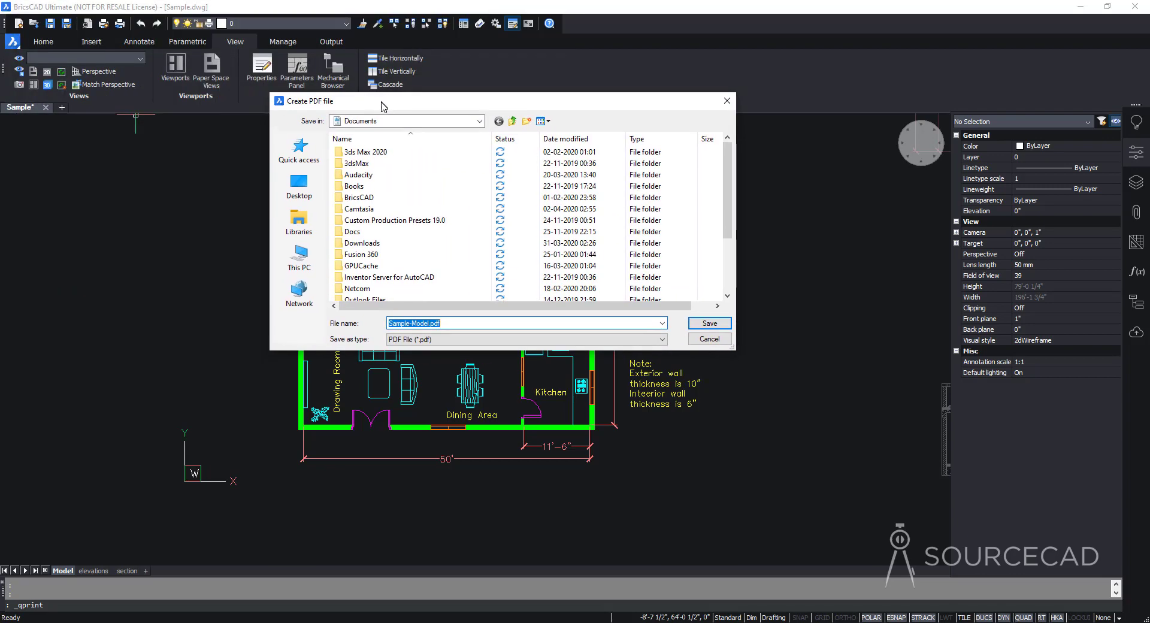
pyautogui.click(301, 186)
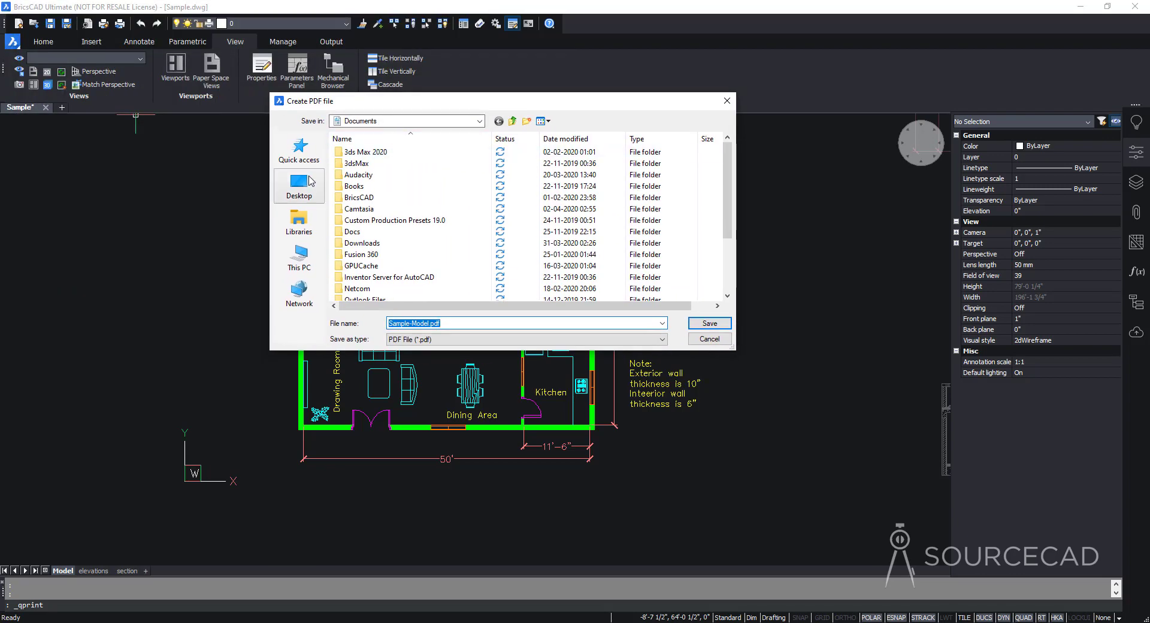
pyautogui.click(716, 324)
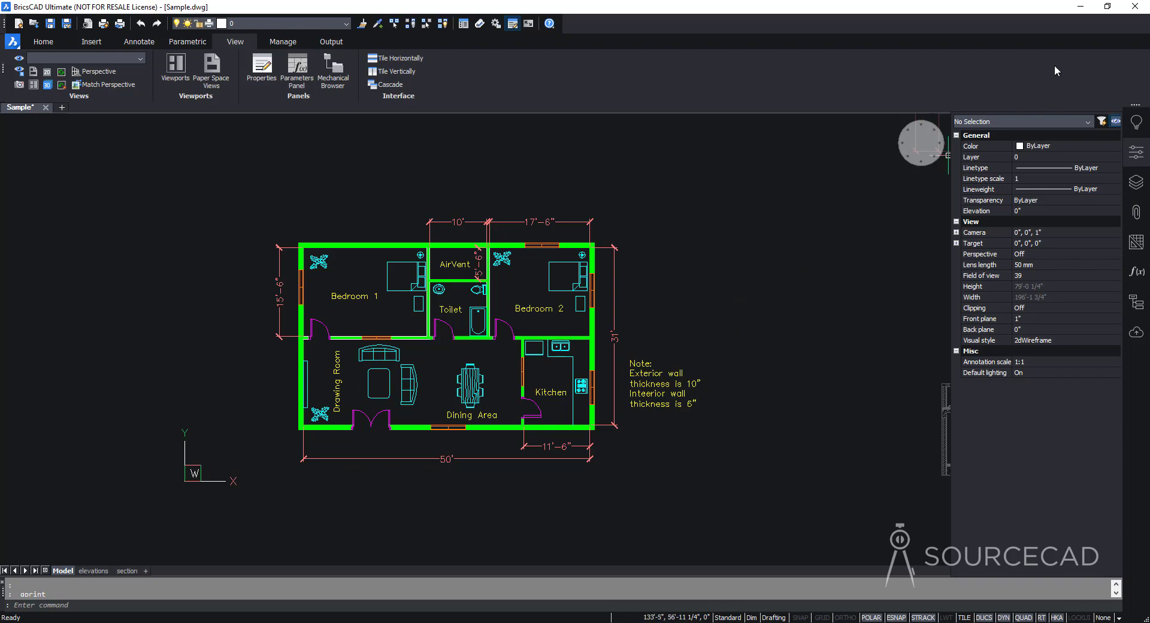
pyautogui.click(1080, 7)
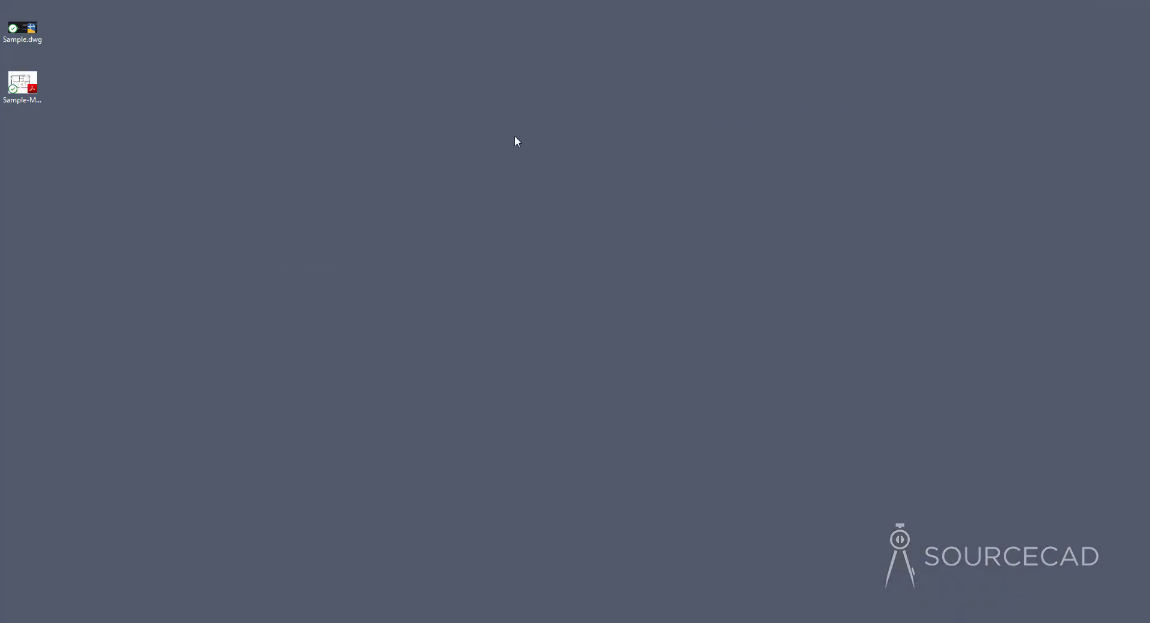
pyautogui.doubleClick(22, 89)
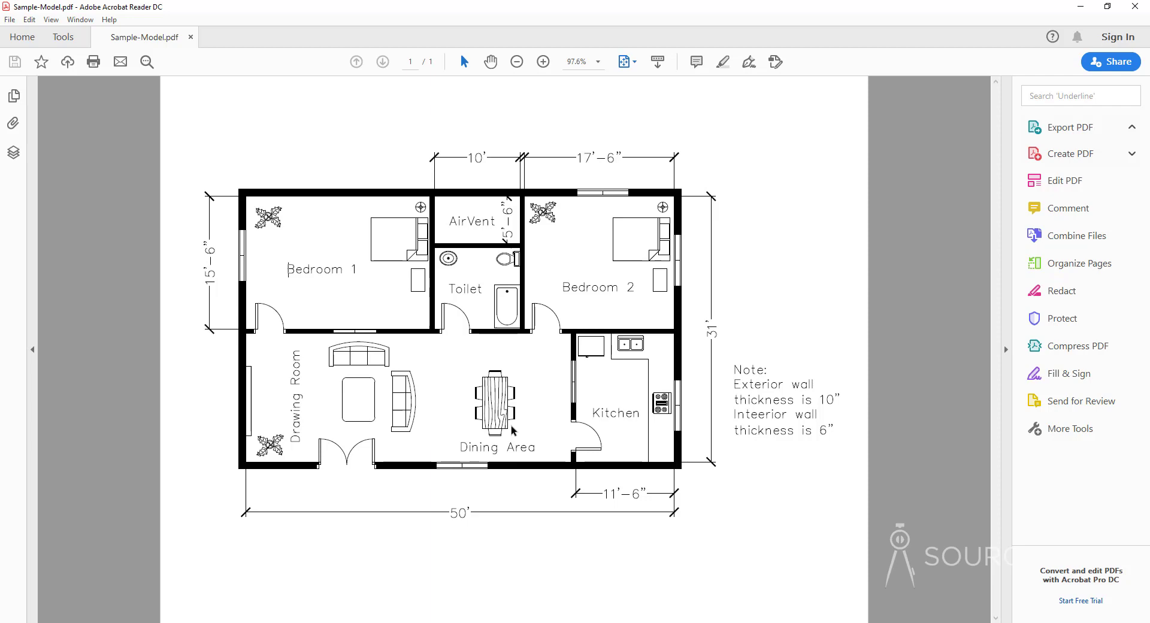
# - Close the PDF, return to BricsCAD, and set the model space plot style table to default.ctb without assigning it to all layouts
pyautogui.click(1134, 7)
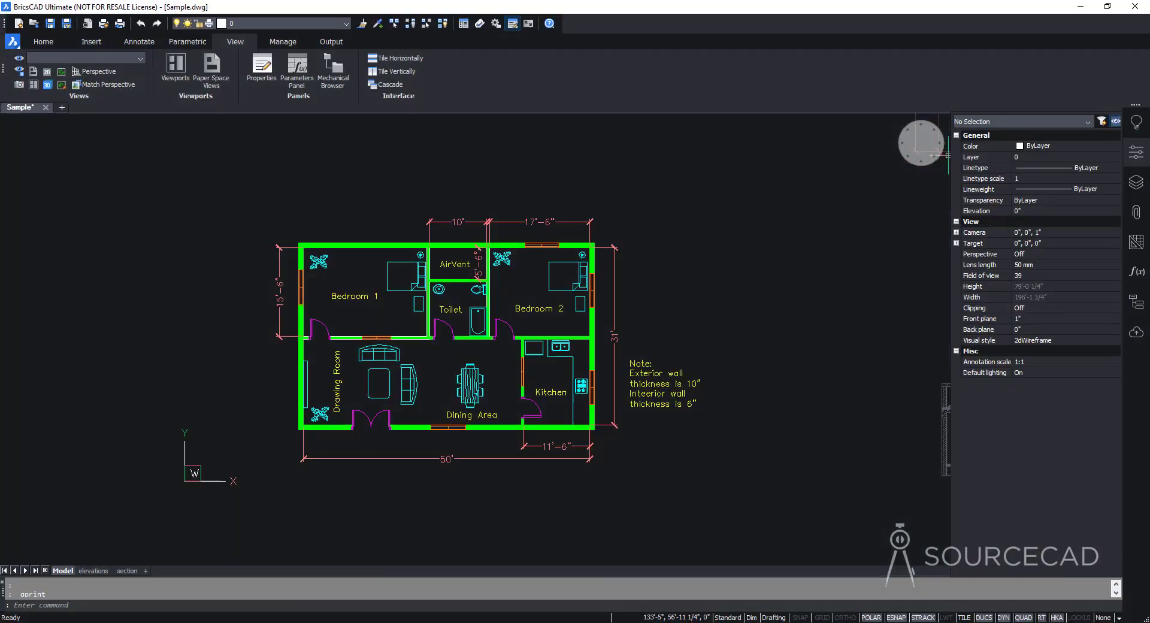
pyautogui.rightClick(66, 573)
pyautogui.click(106, 550)
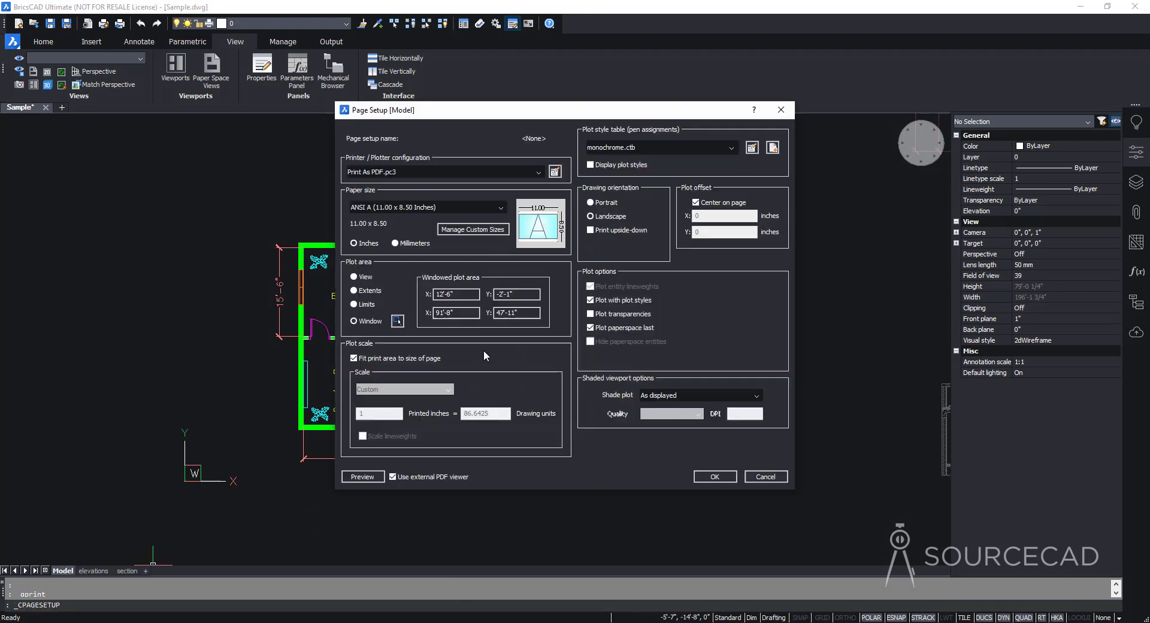
pyautogui.click(634, 146)
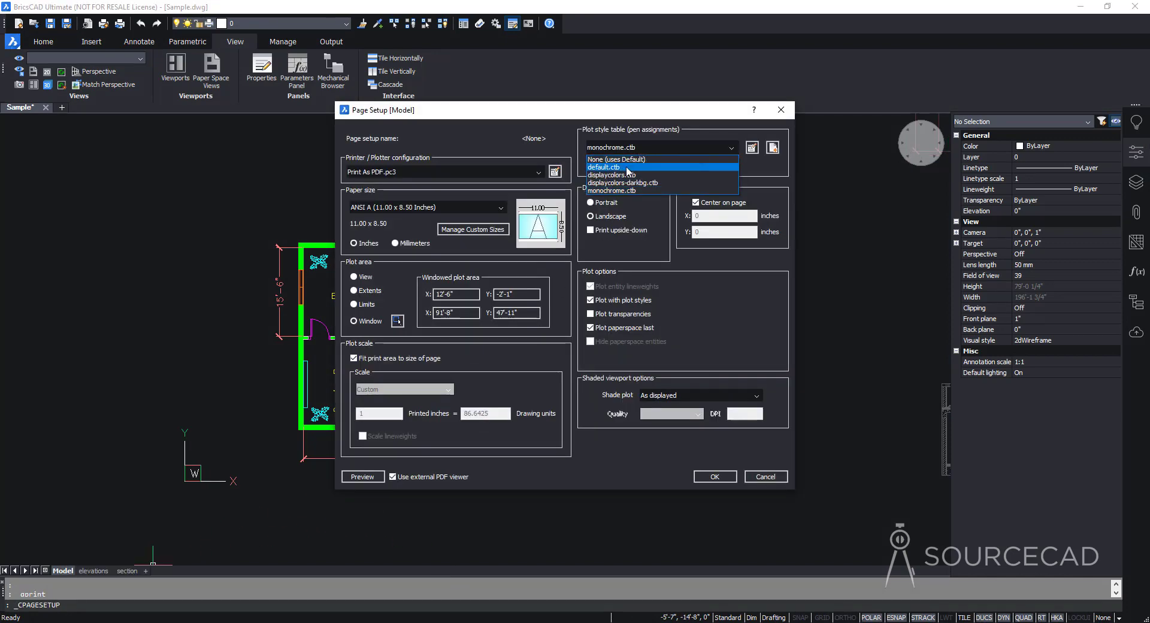
pyautogui.click(627, 167)
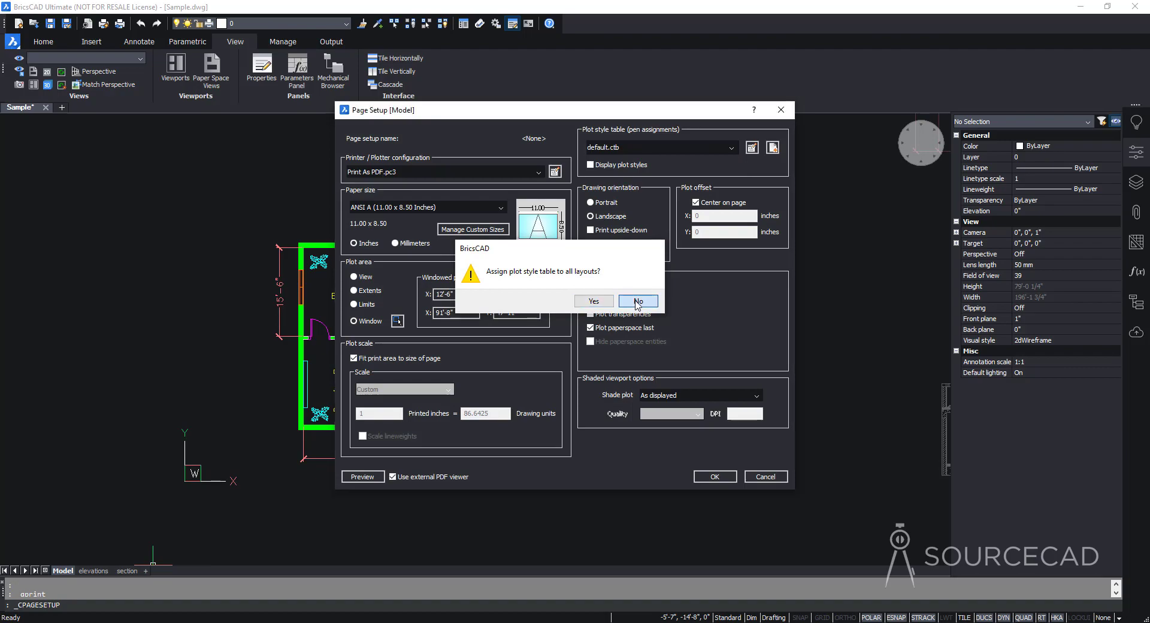
pyautogui.click(638, 300)
# - Preview the floor plan with the default.ctb plot styles, close the preview, and cancel the page setup changes
pyautogui.click(363, 476)
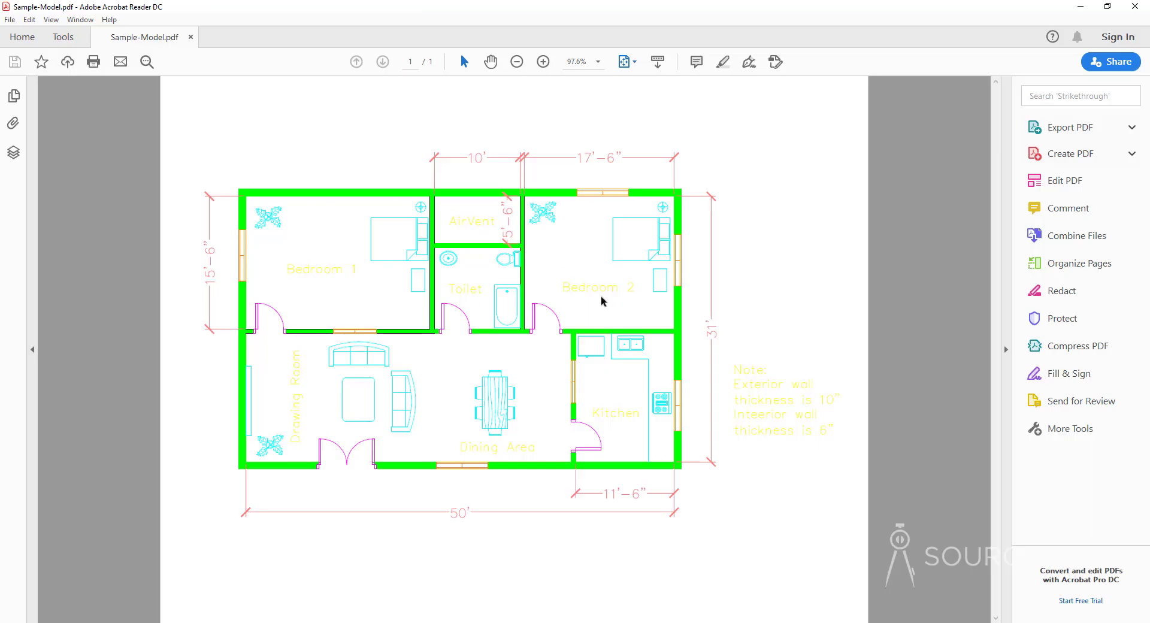
pyautogui.click(1134, 6)
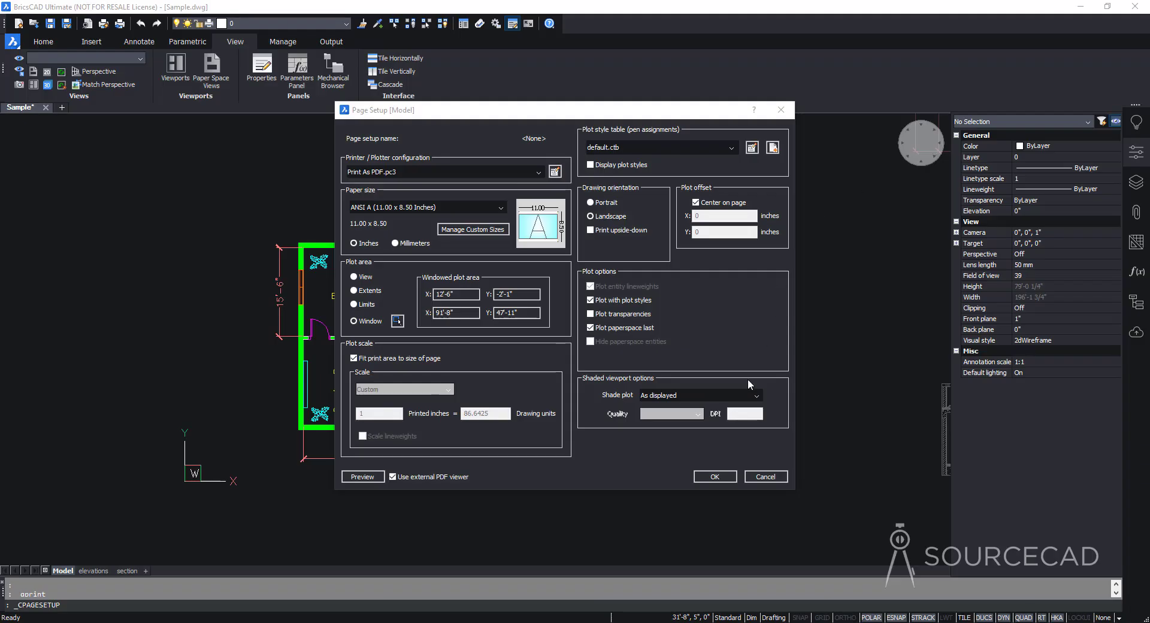
pyautogui.click(761, 477)
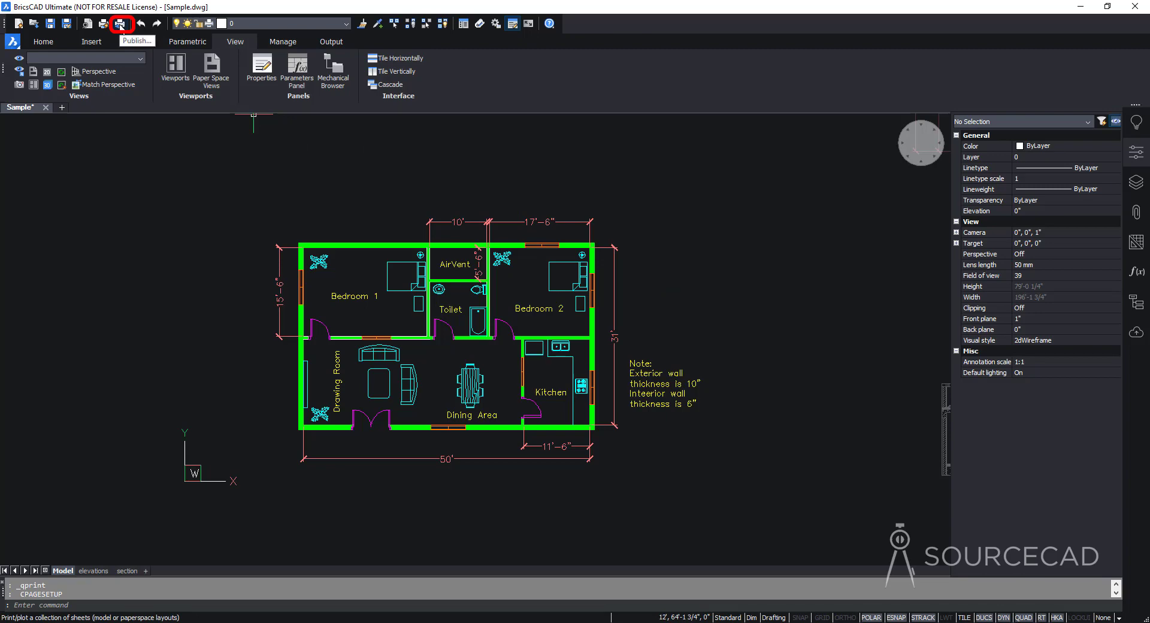
# - Start publishing the model and both layouts, with PDF as the output and one multi-sheet file as the format
pyautogui.click(121, 25)
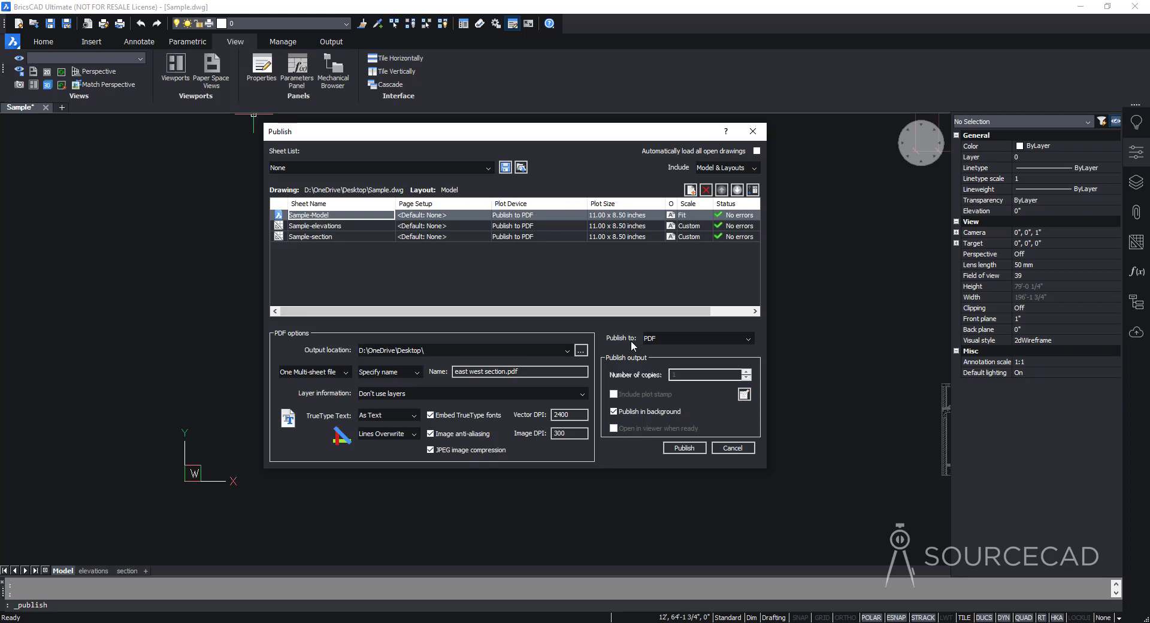
pyautogui.click(695, 338)
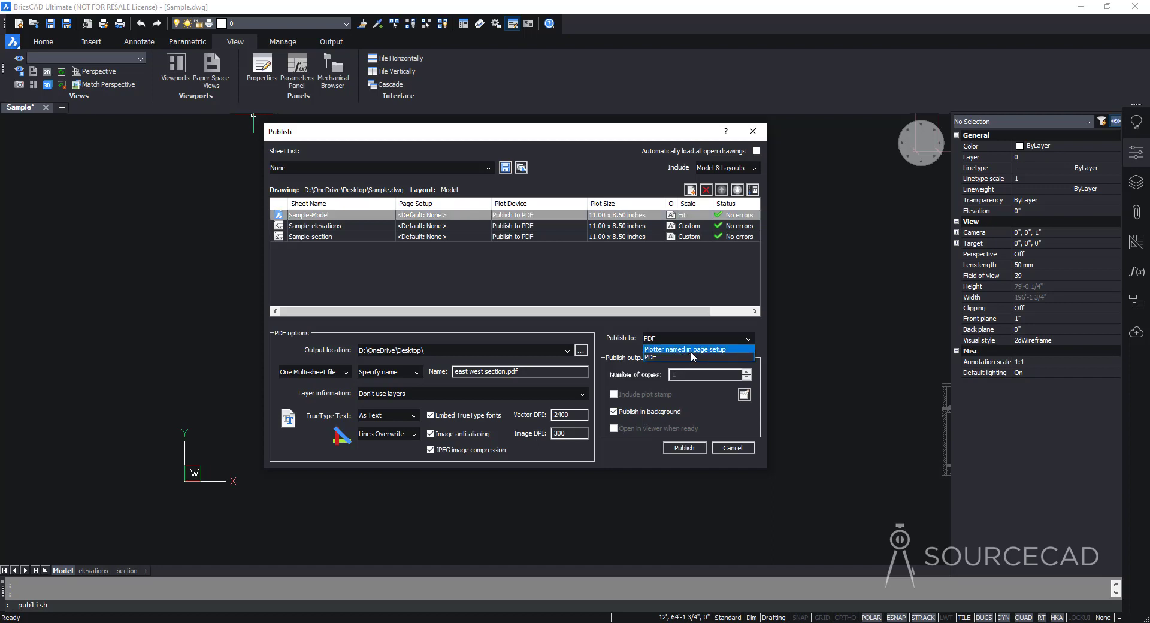
pyautogui.click(661, 358)
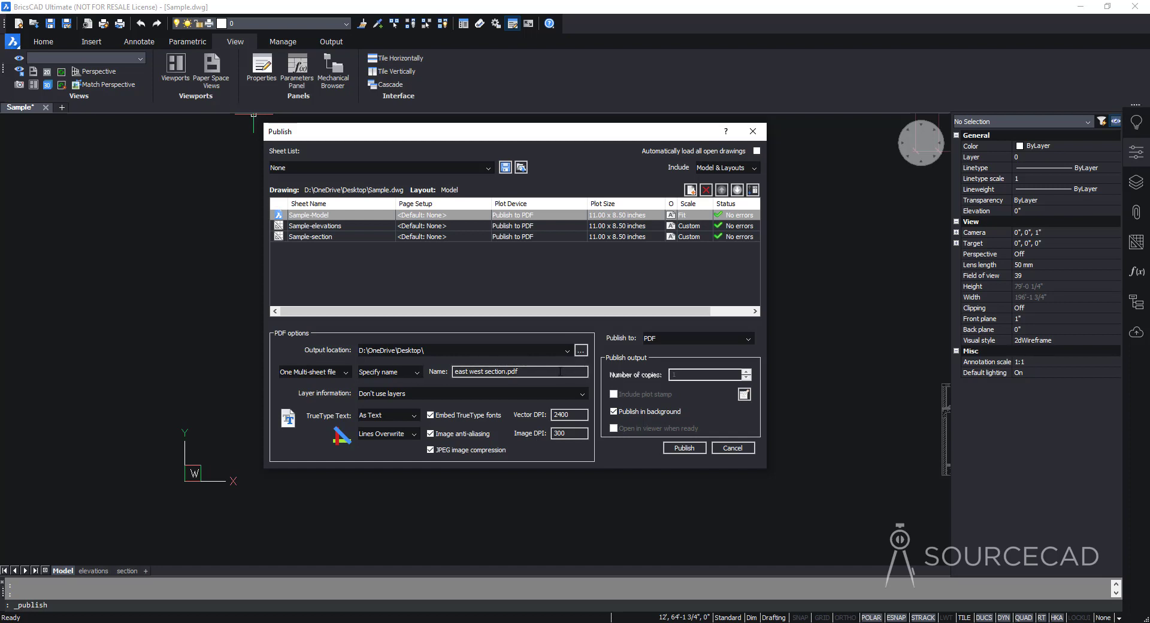
pyautogui.click(286, 371)
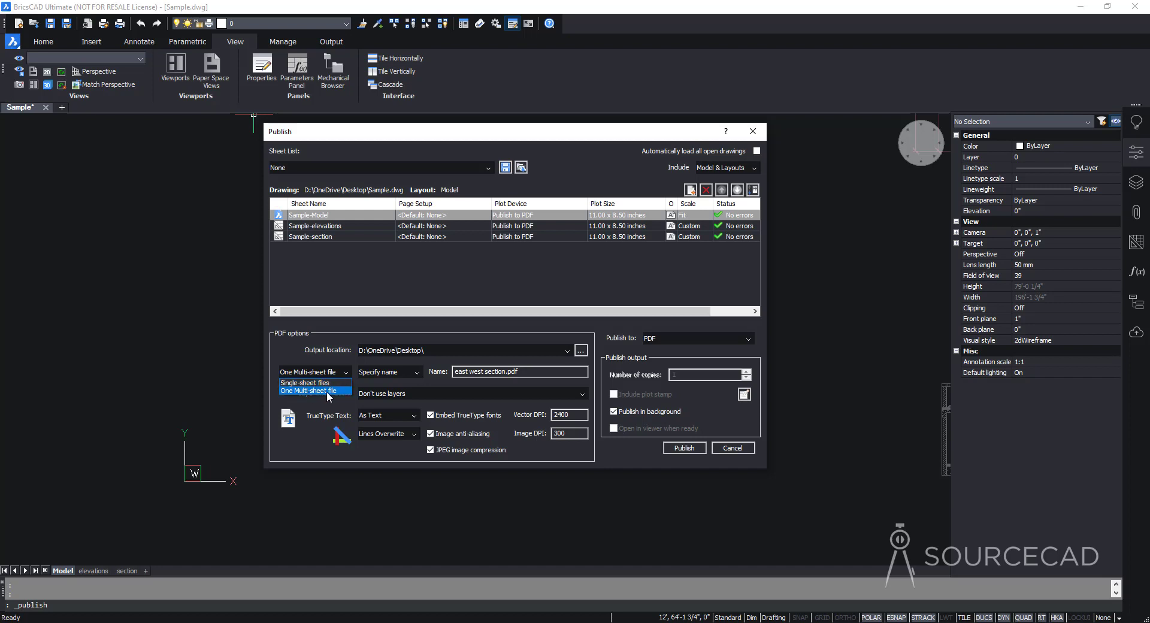
pyautogui.click(331, 390)
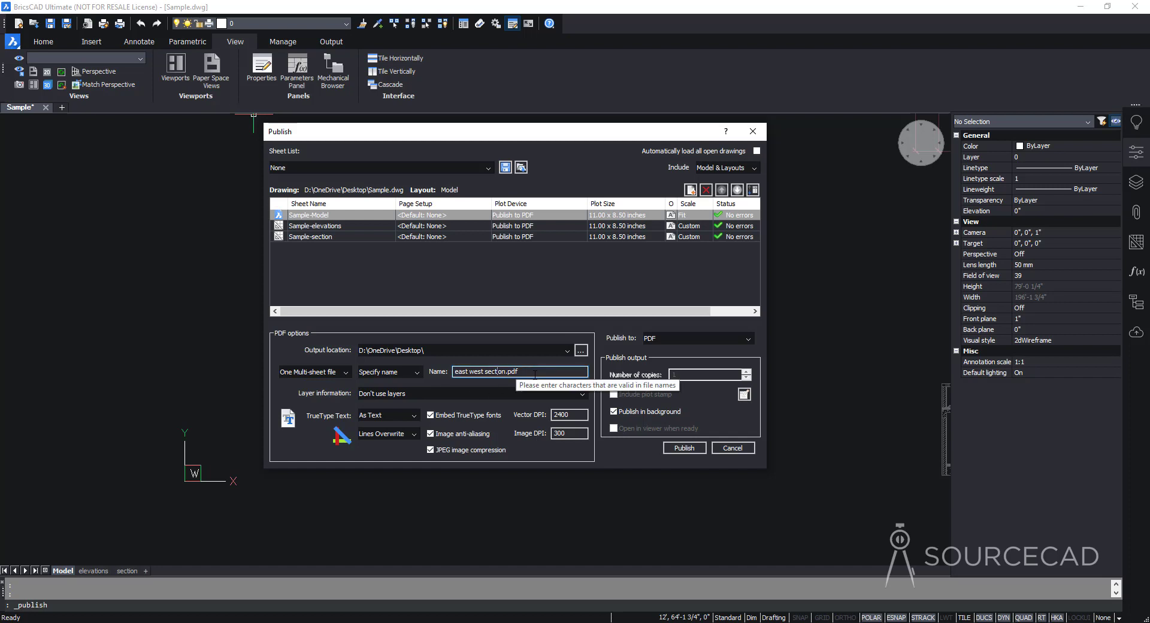
# - Name the published file House plan and publish it without saving the sheet list
pyautogui.moveTo(518, 371); pyautogui.dragTo(417, 374)
pyautogui.write('House plan')
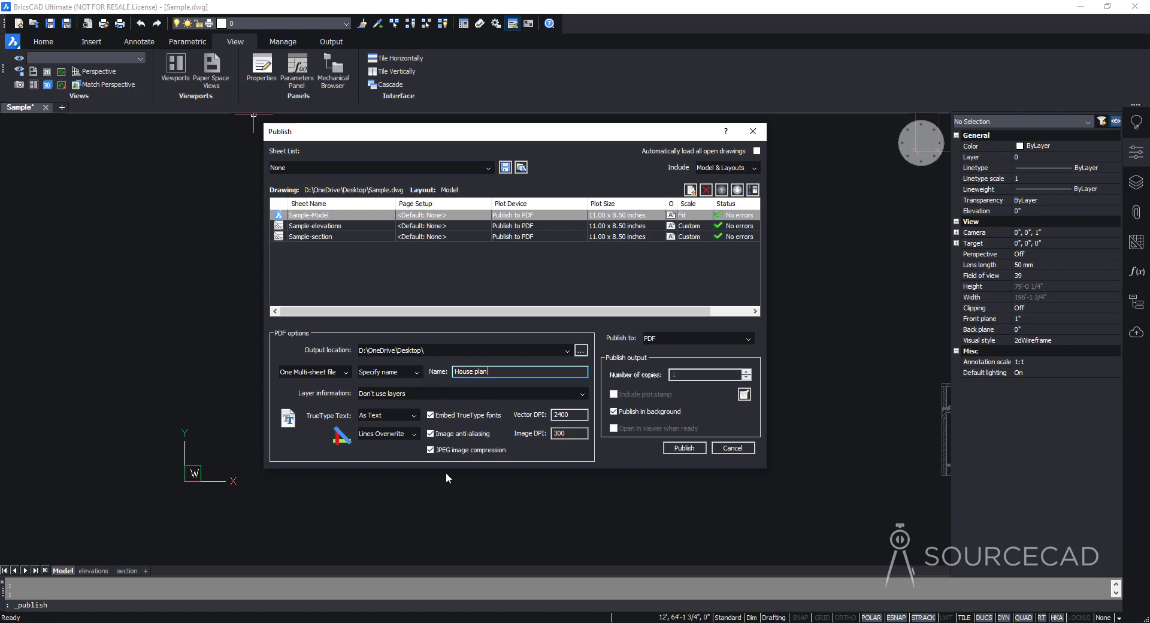
pyautogui.click(684, 448)
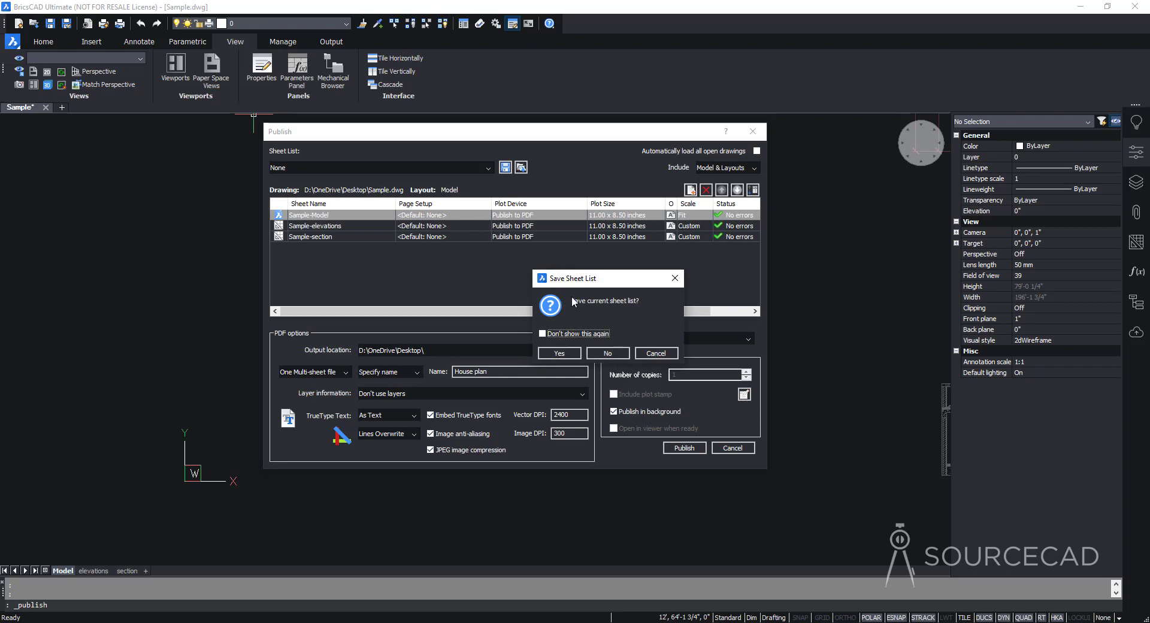
pyautogui.click(609, 354)
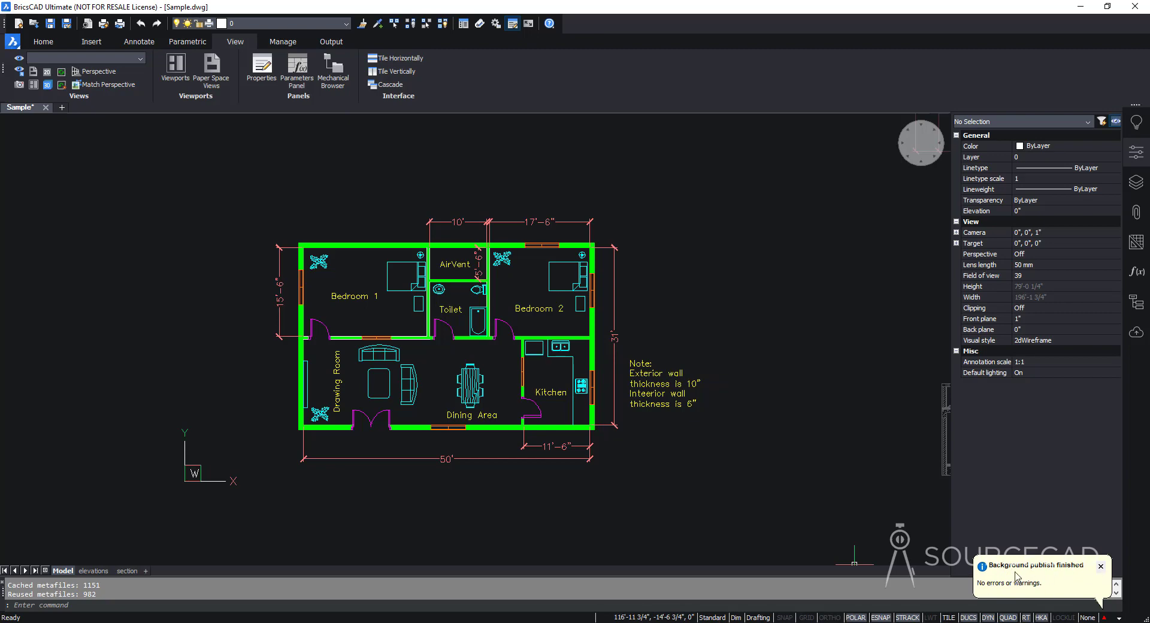
pyautogui.click(1101, 566)
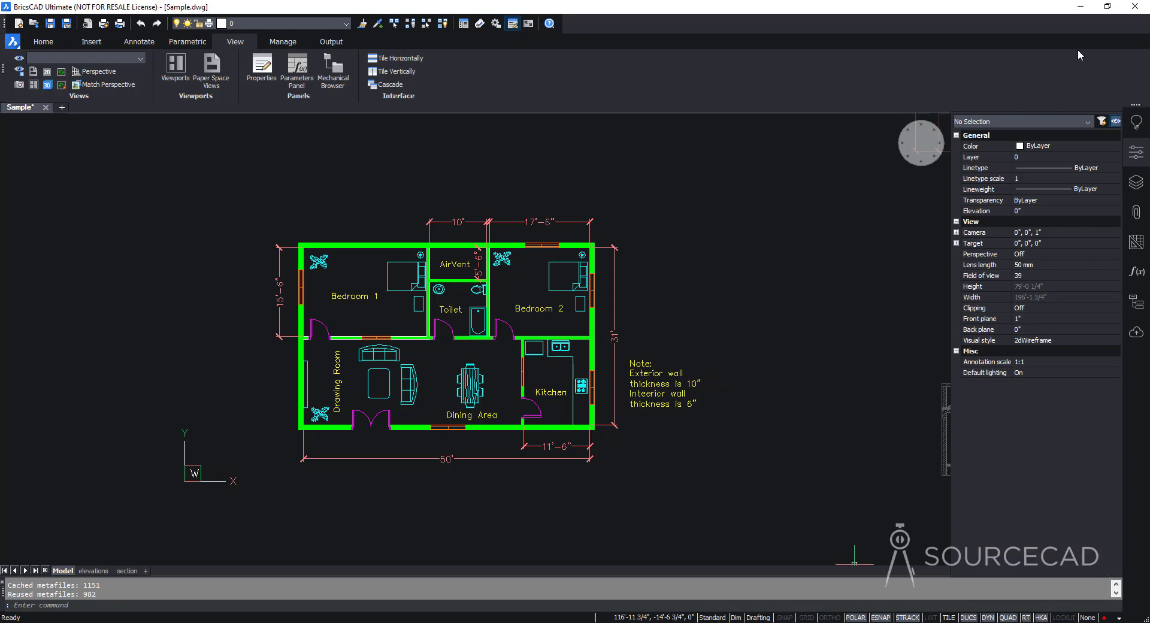
# - Open House plan.pdf from the desktop, examine its floor plan, elevation and section pages, close it, and return to BricsCAD
pyautogui.click(1080, 7)
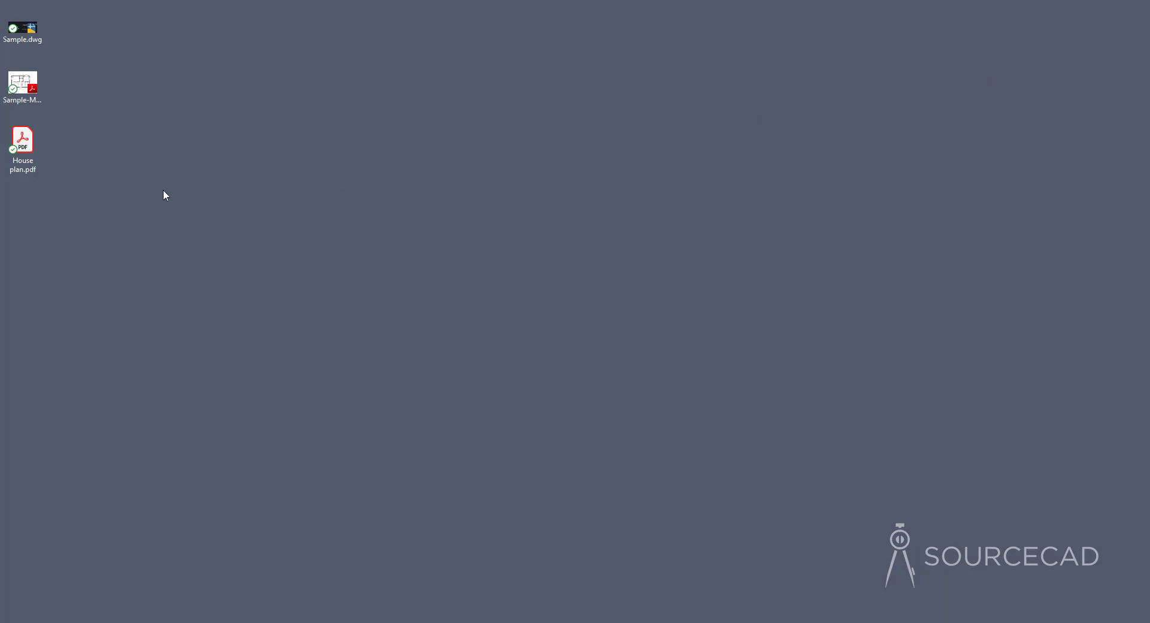
pyautogui.doubleClick(21, 154)
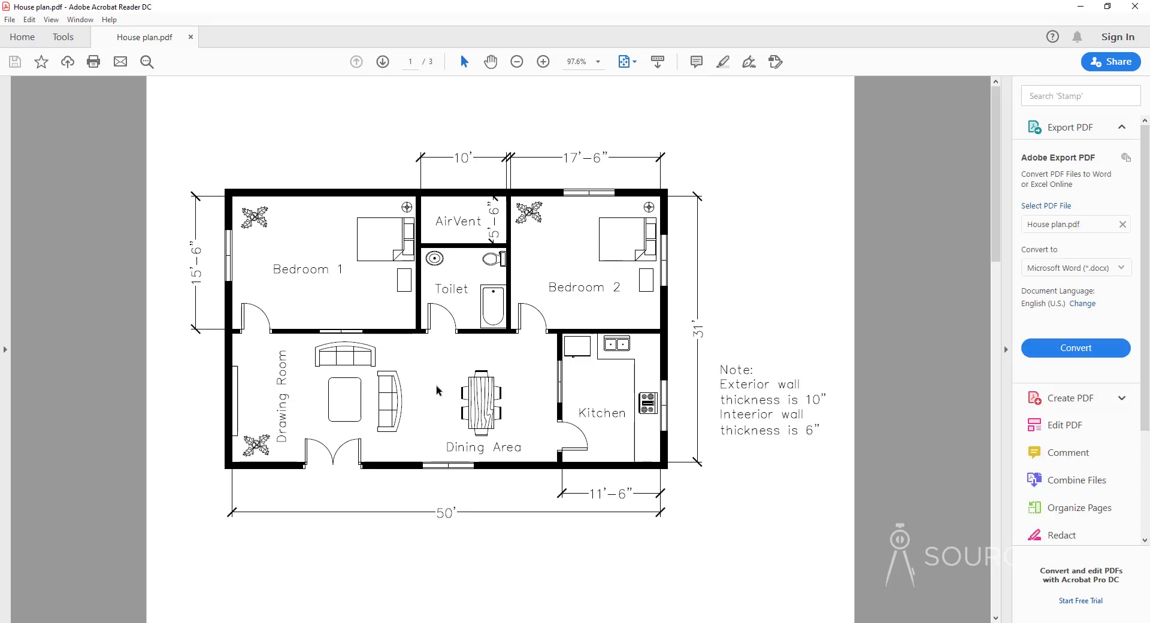
pyautogui.scroll(-2, 803, 296)
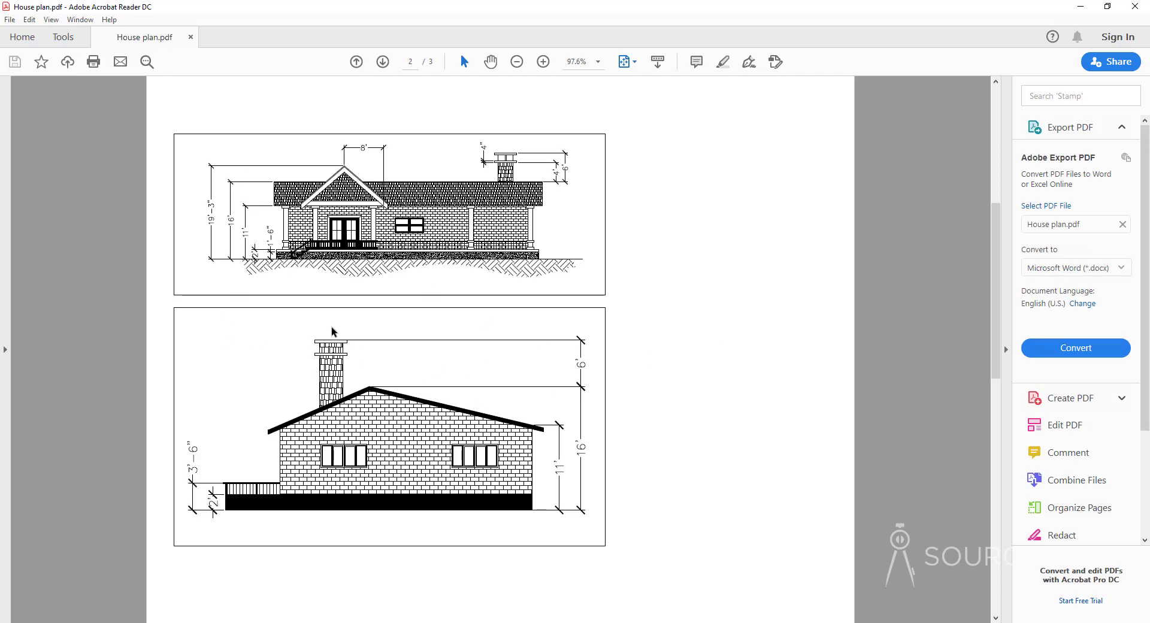
pyautogui.scroll(-2, 741, 300)
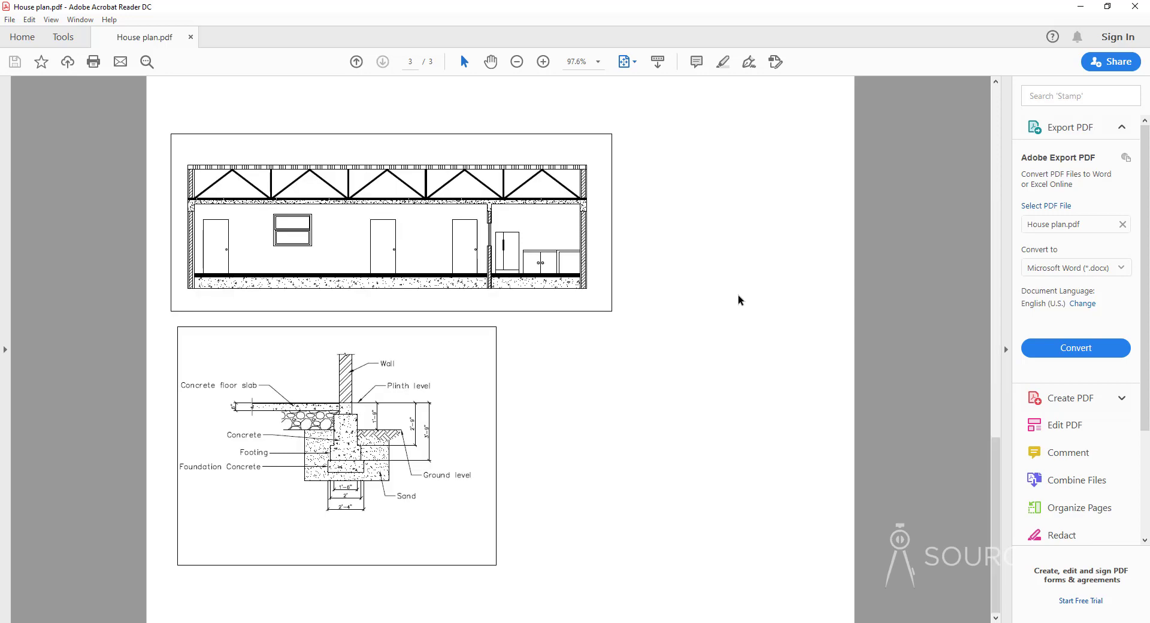
pyautogui.scroll(4, 793, 278)
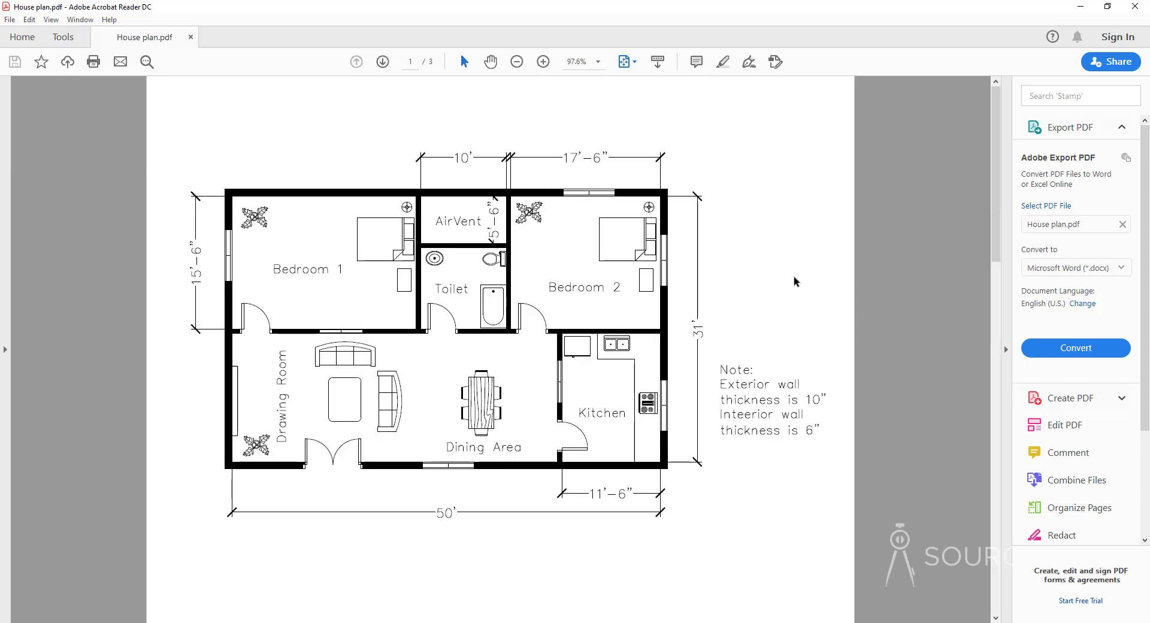
pyautogui.scroll(-3, 794, 277)
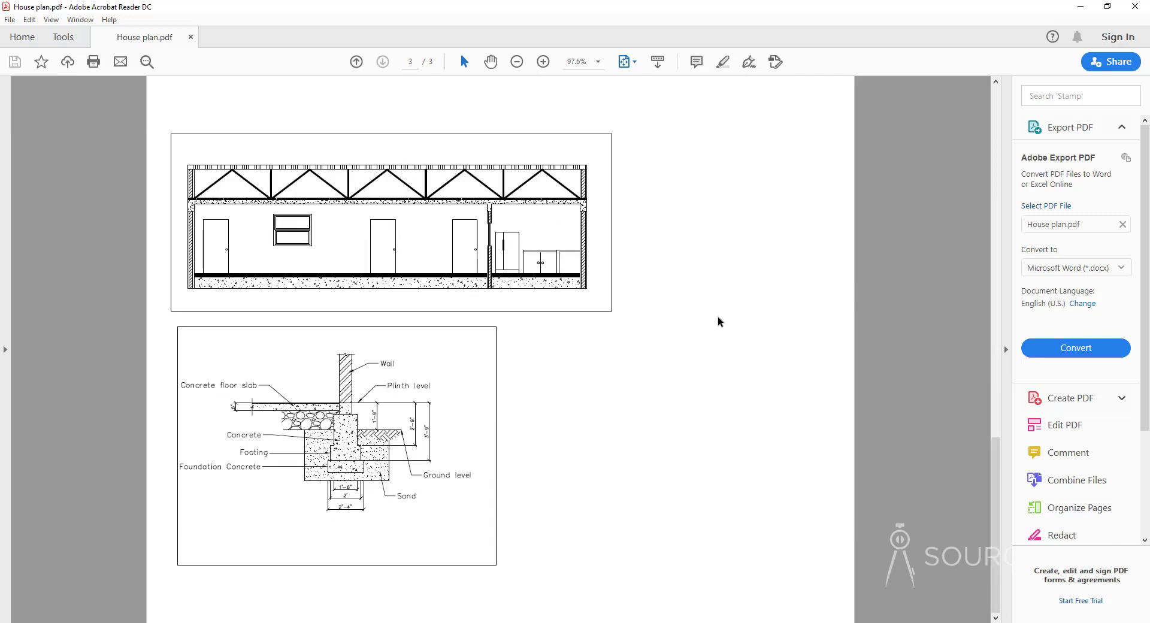
pyautogui.click(1135, 7)
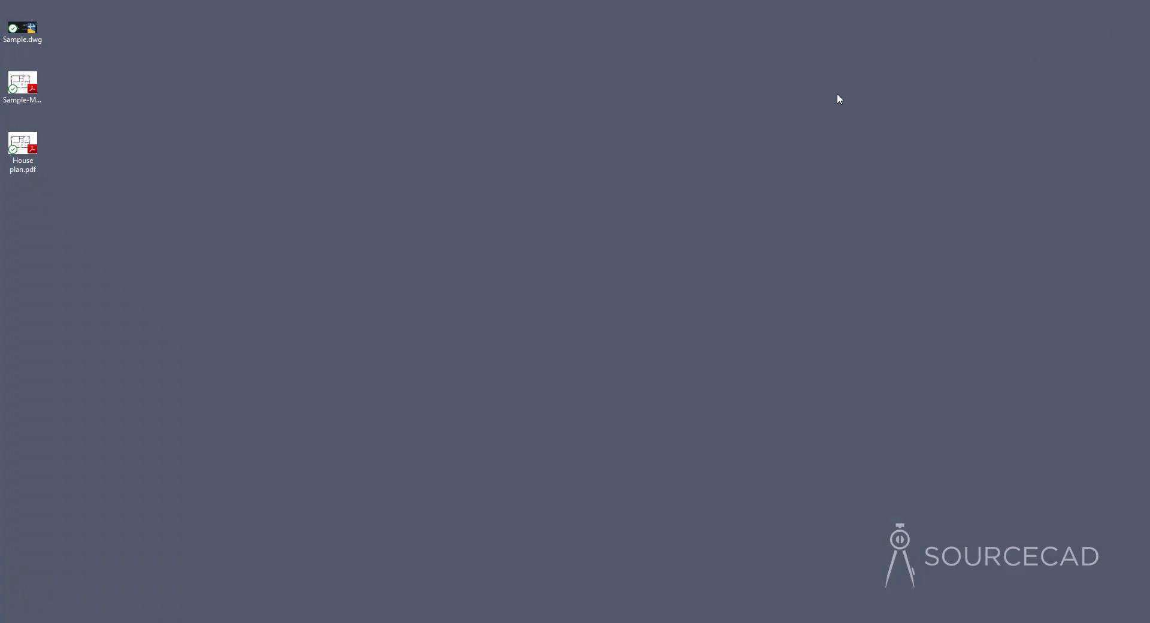
pyautogui.click(542, 622)
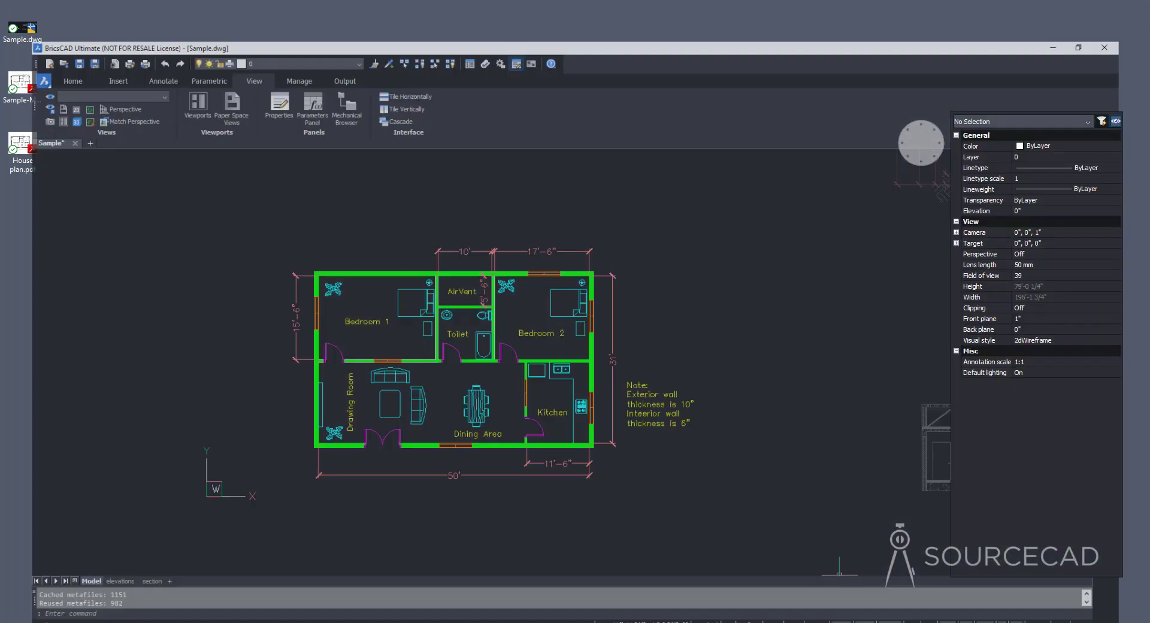